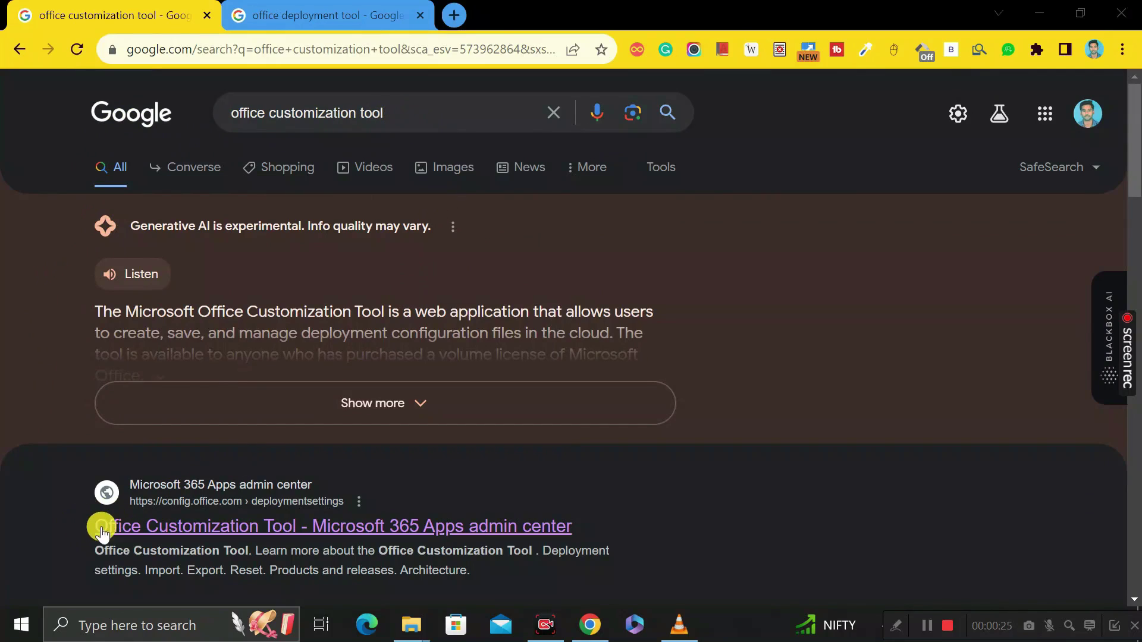
Step: Open the 'Office Customization Tool - Microsoft 365 Apps admin center' Google result
scroll(187, 520, down, 3)
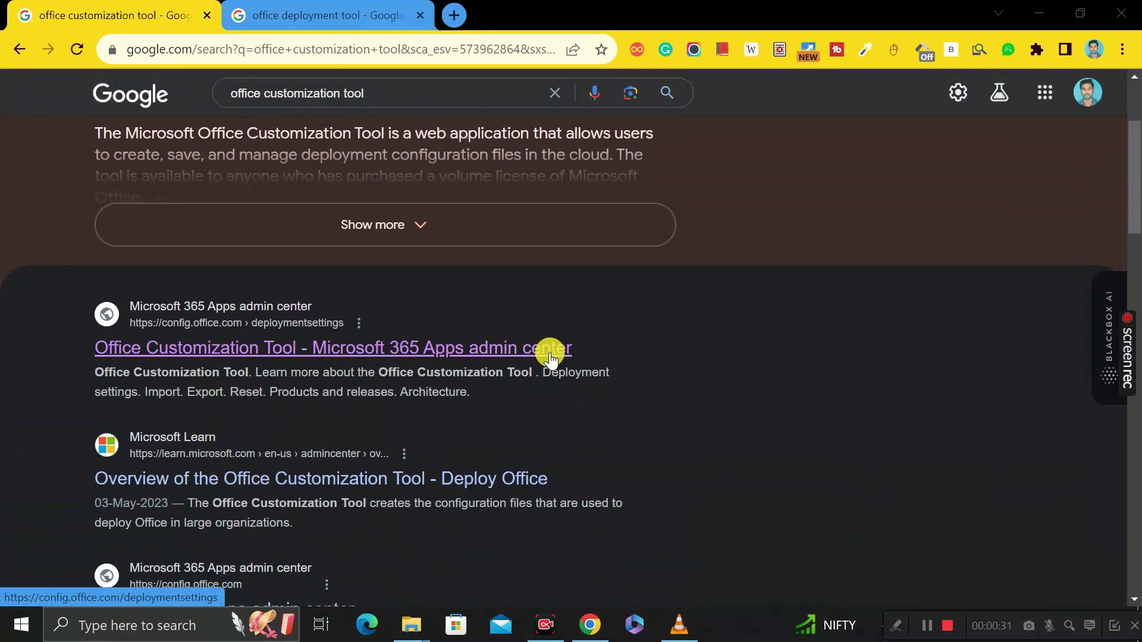
click(336, 359)
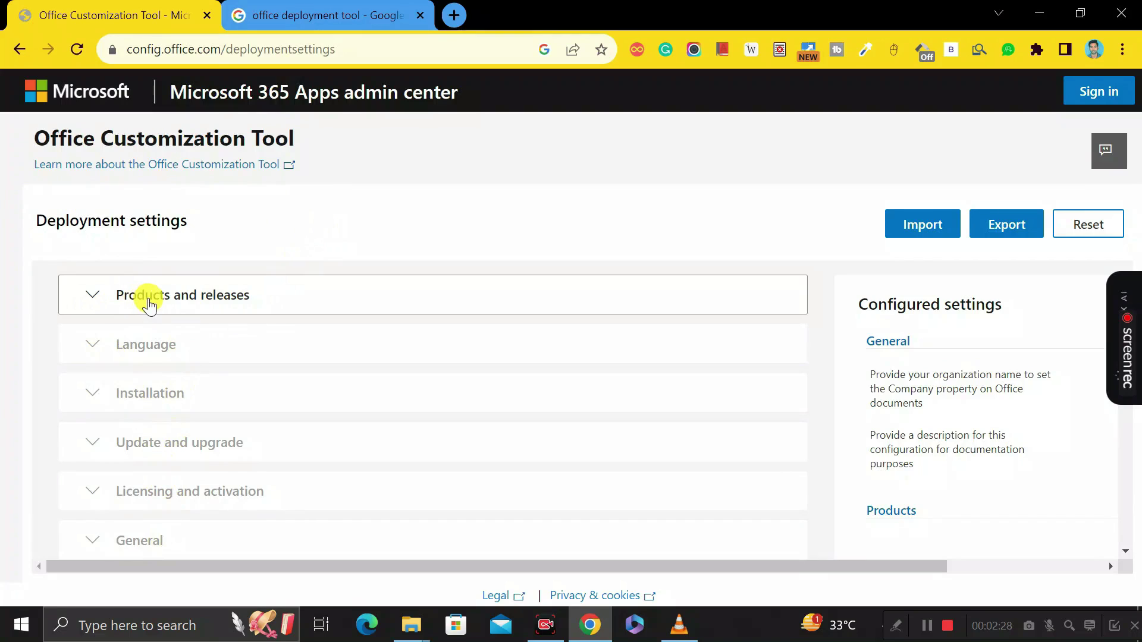
Step: Keep 64-bit and choose Office LTSC Professional Plus 2021 - Volume License as the Office suite
click(93, 299)
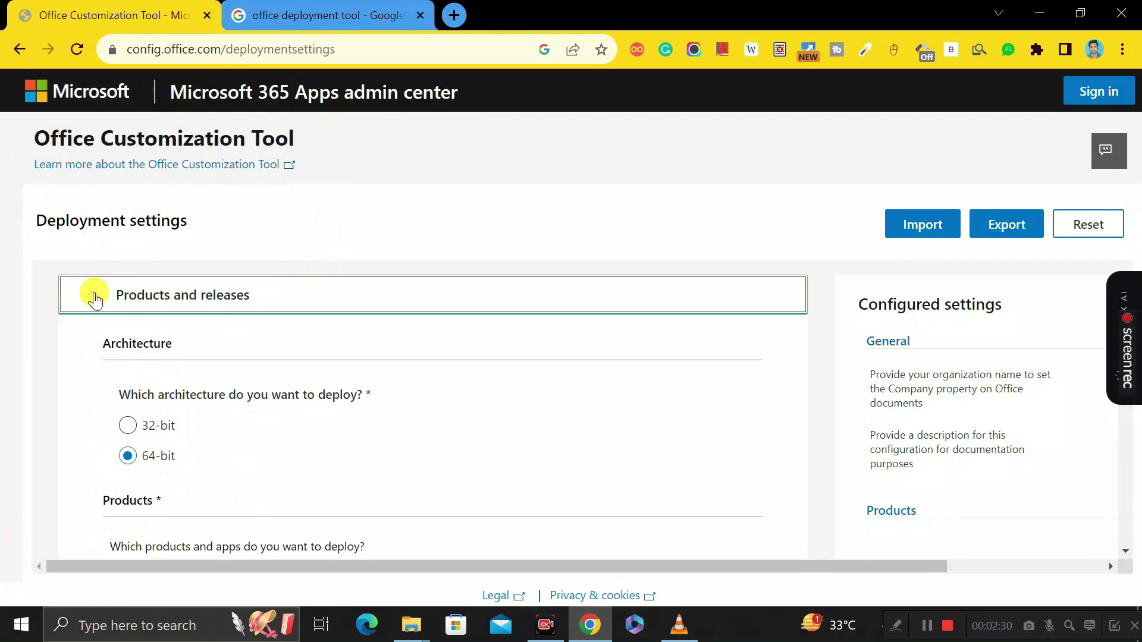
scroll(211, 321, down, 1)
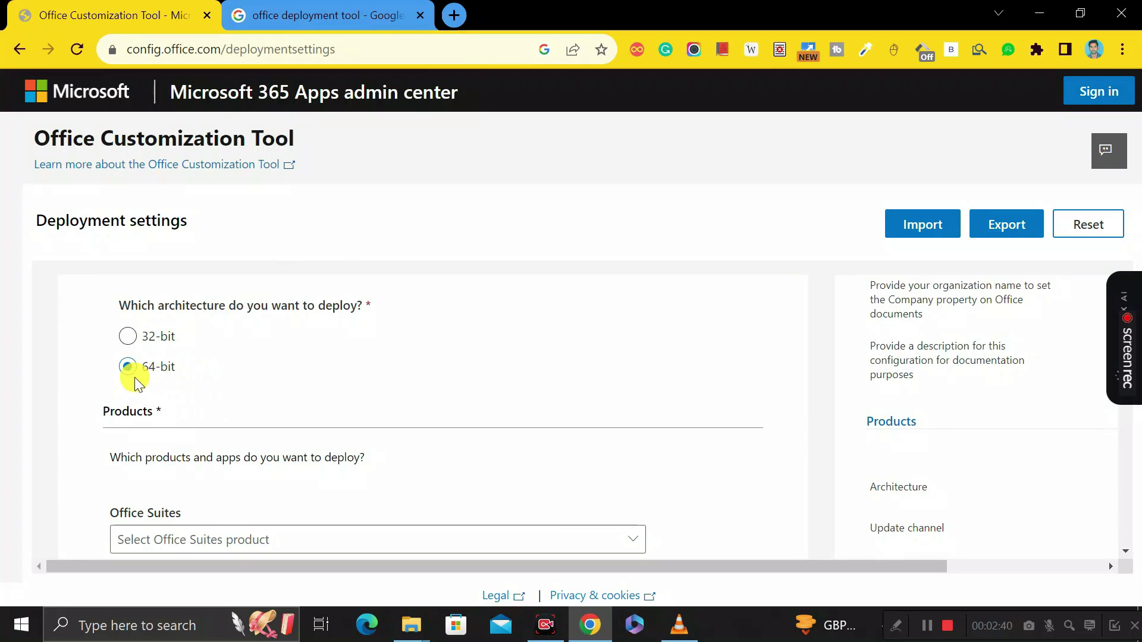
scroll(234, 377, down, 1)
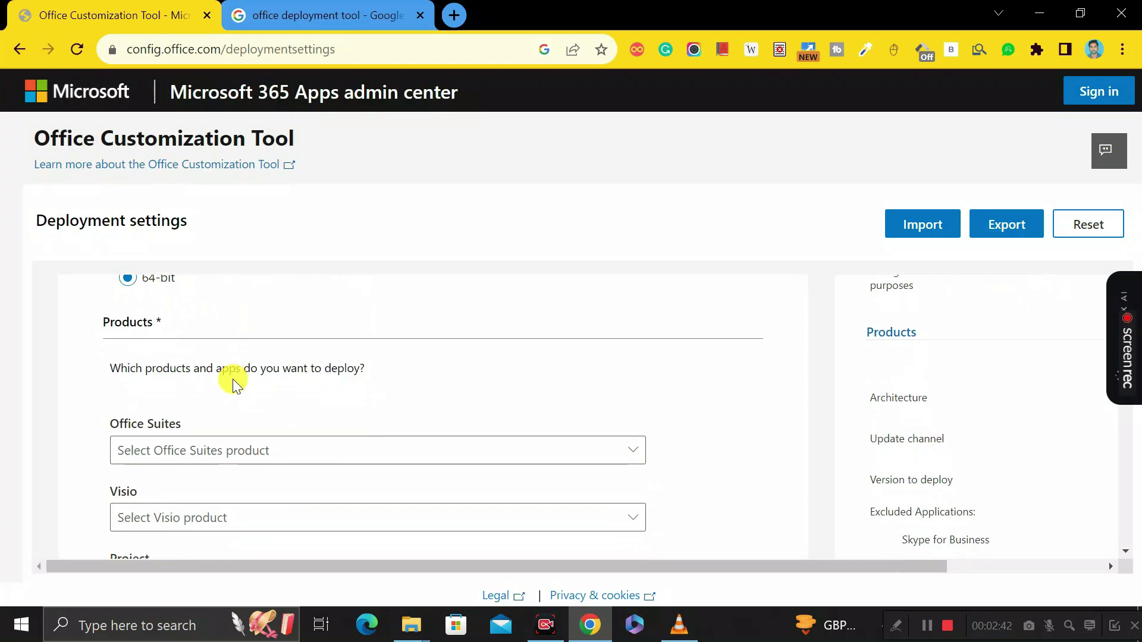
scroll(235, 379, down, 1)
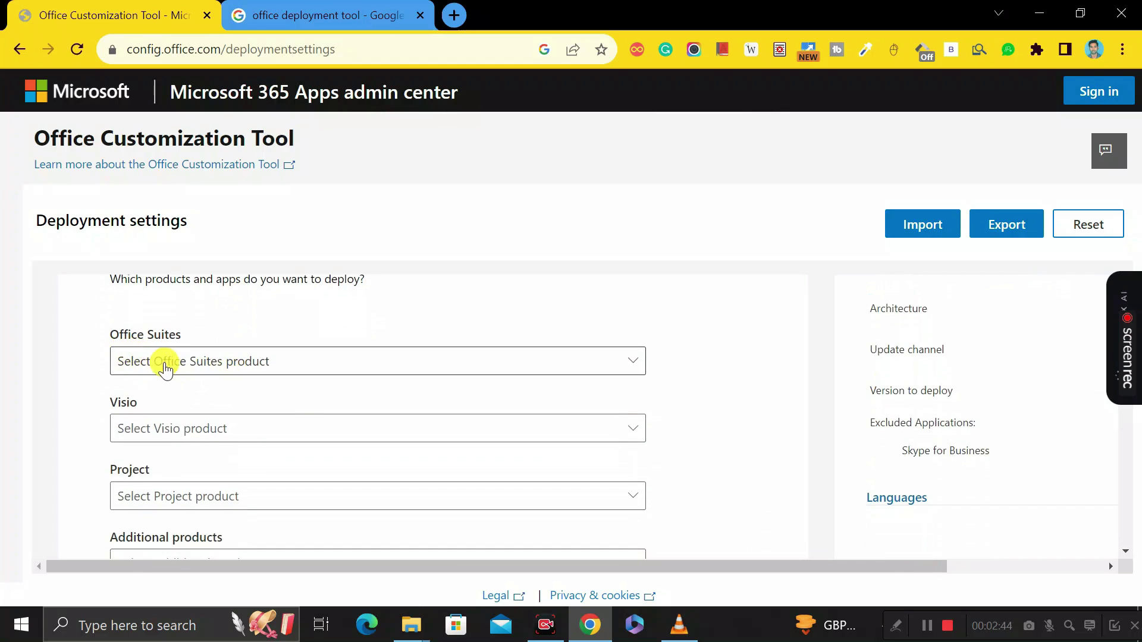
click(633, 362)
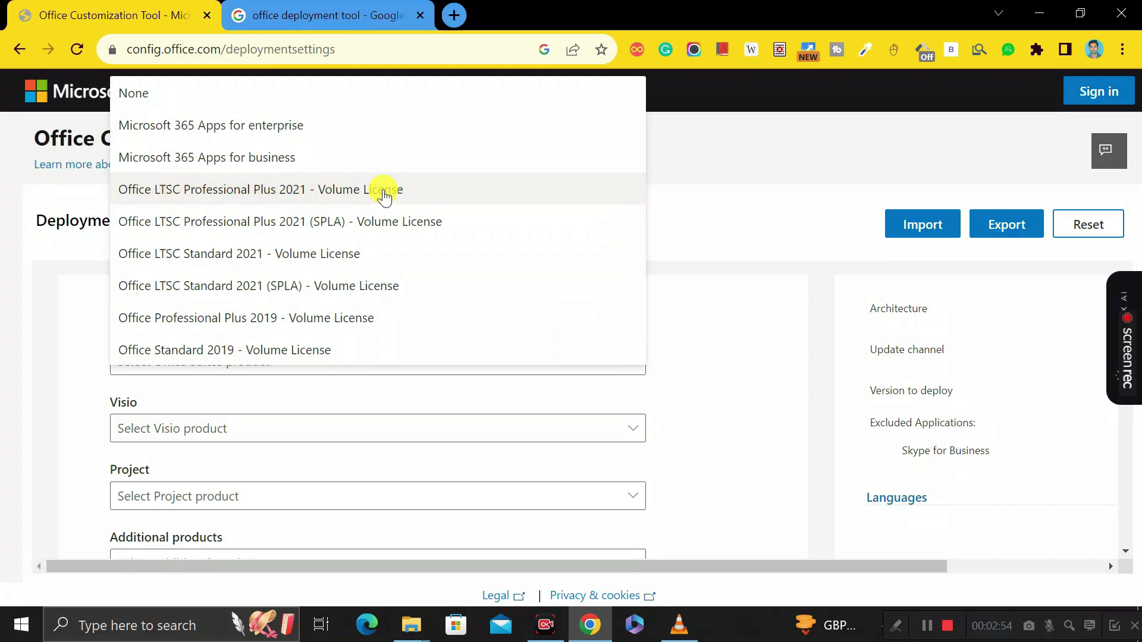
click(343, 191)
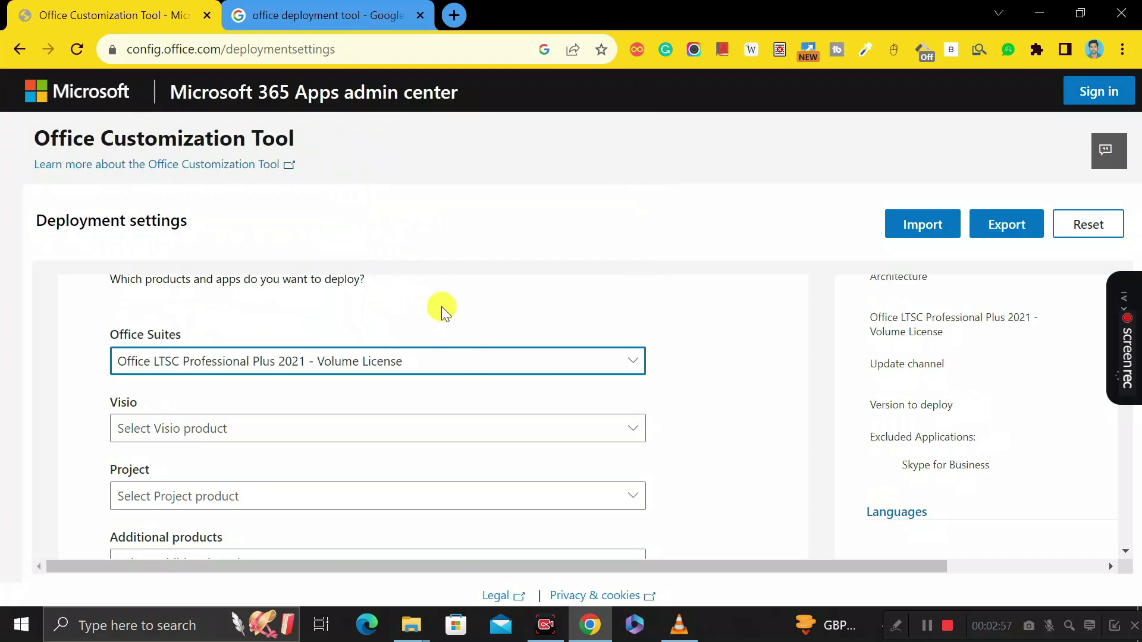
scroll(455, 366, down, 3)
scroll(459, 373, down, 7)
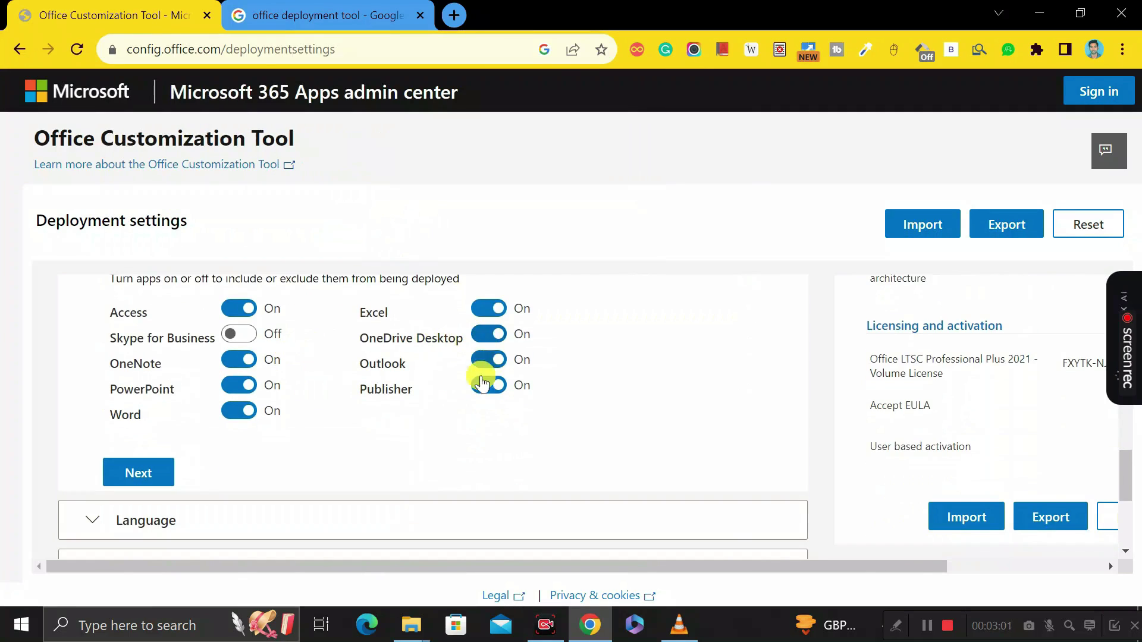
scroll(434, 395, down, 2)
click(146, 387)
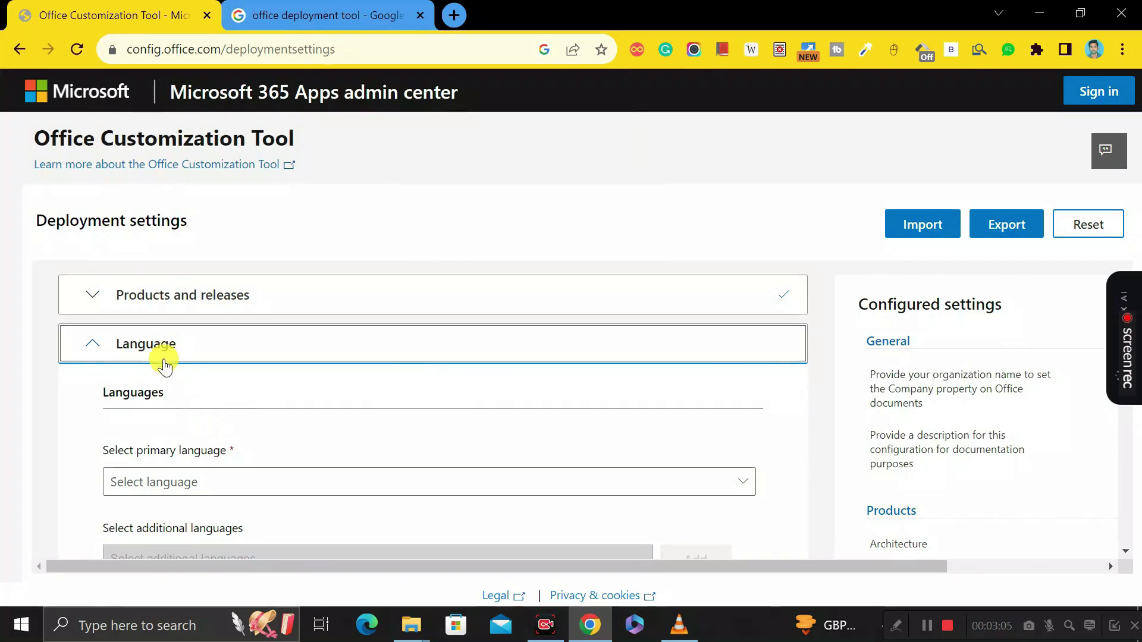
Step: Set English (United Kingdom) as the primary language
scroll(269, 402, down, 2)
click(703, 393)
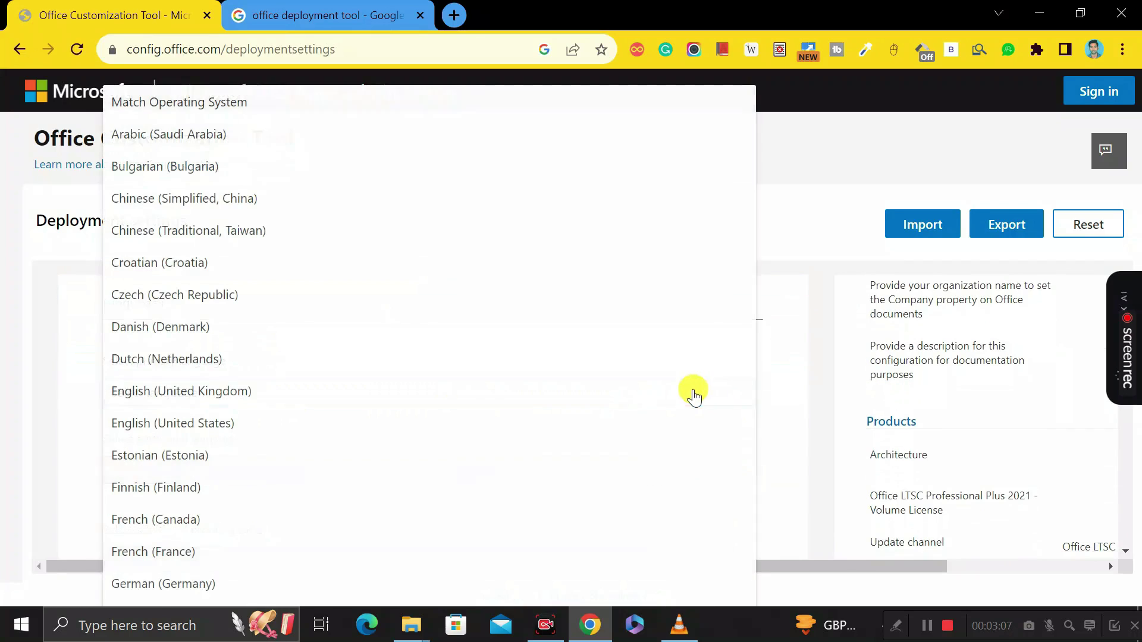
click(257, 384)
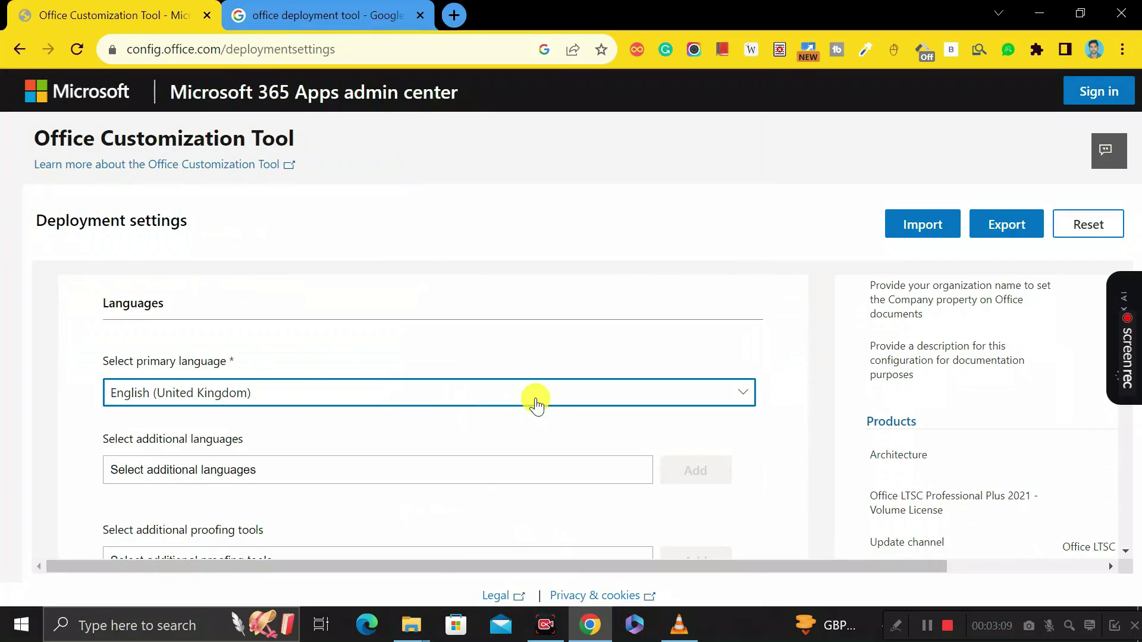
scroll(522, 399, down, 3)
click(170, 455)
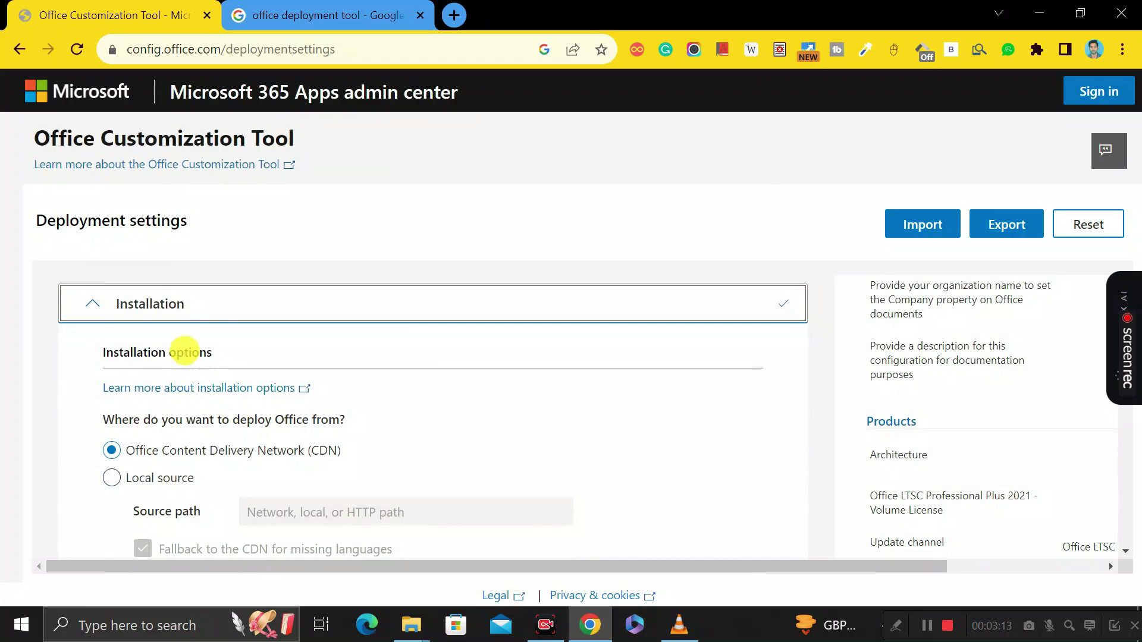
Step: Keep the installation defaults and turn off uninstalling existing MSI versions of Office
scroll(255, 425, down, 6)
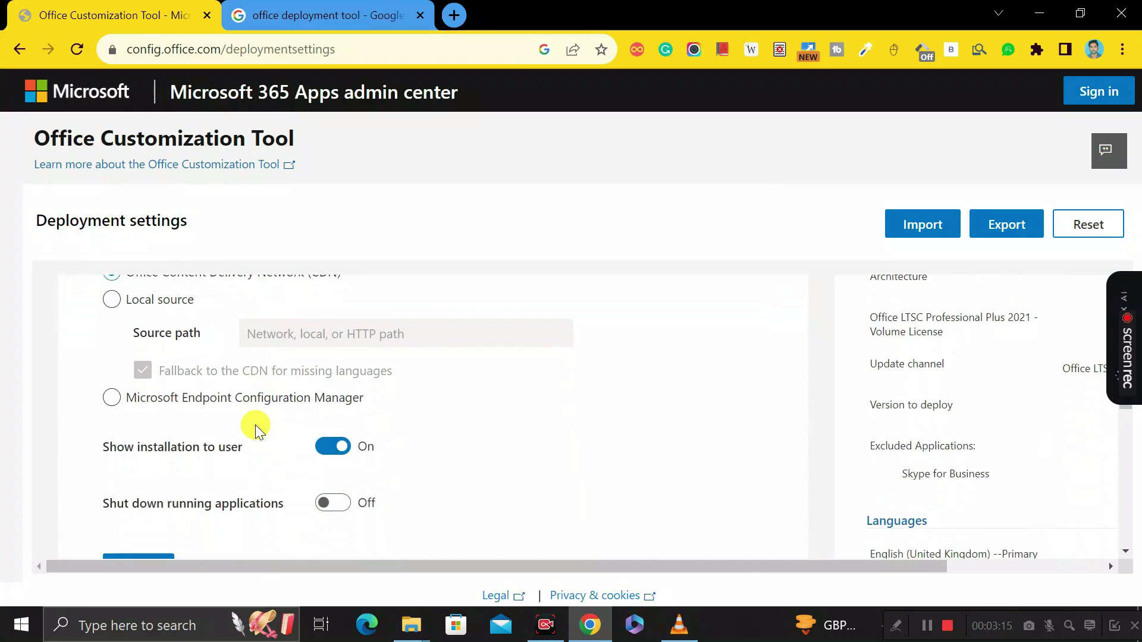
click(141, 395)
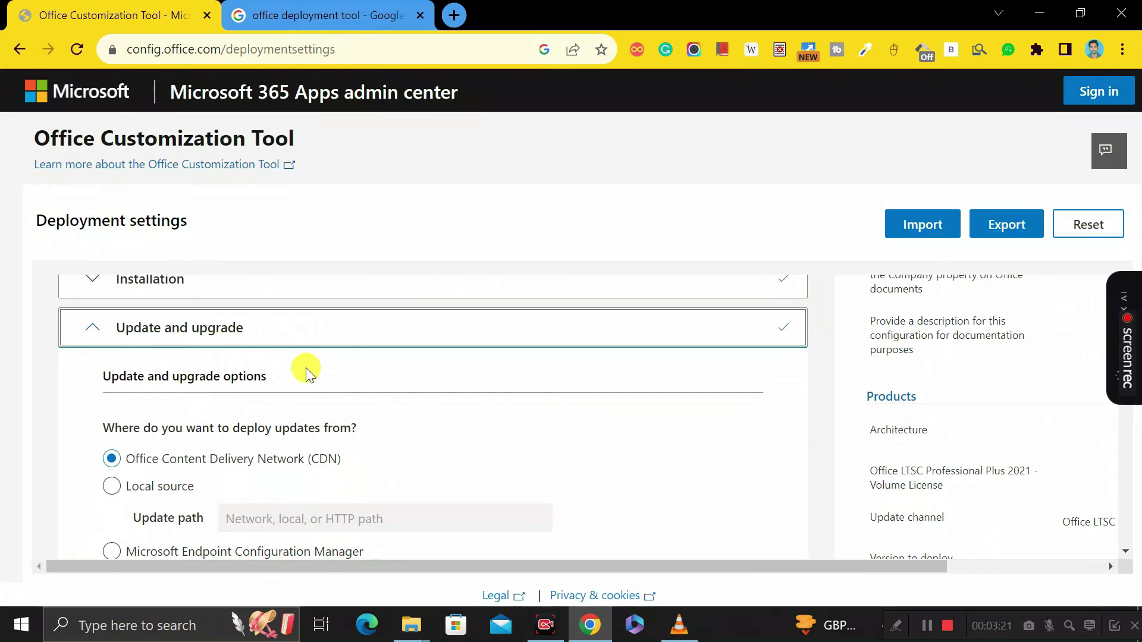
scroll(305, 366, down, 1)
scroll(303, 404, down, 3)
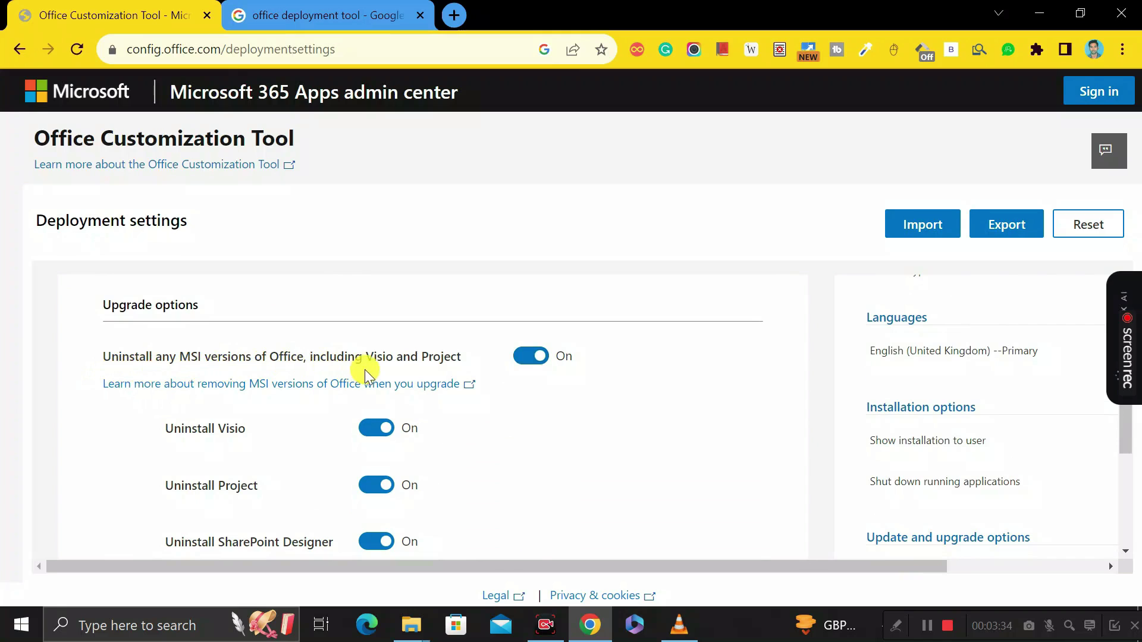
click(541, 357)
scroll(588, 352, down, 7)
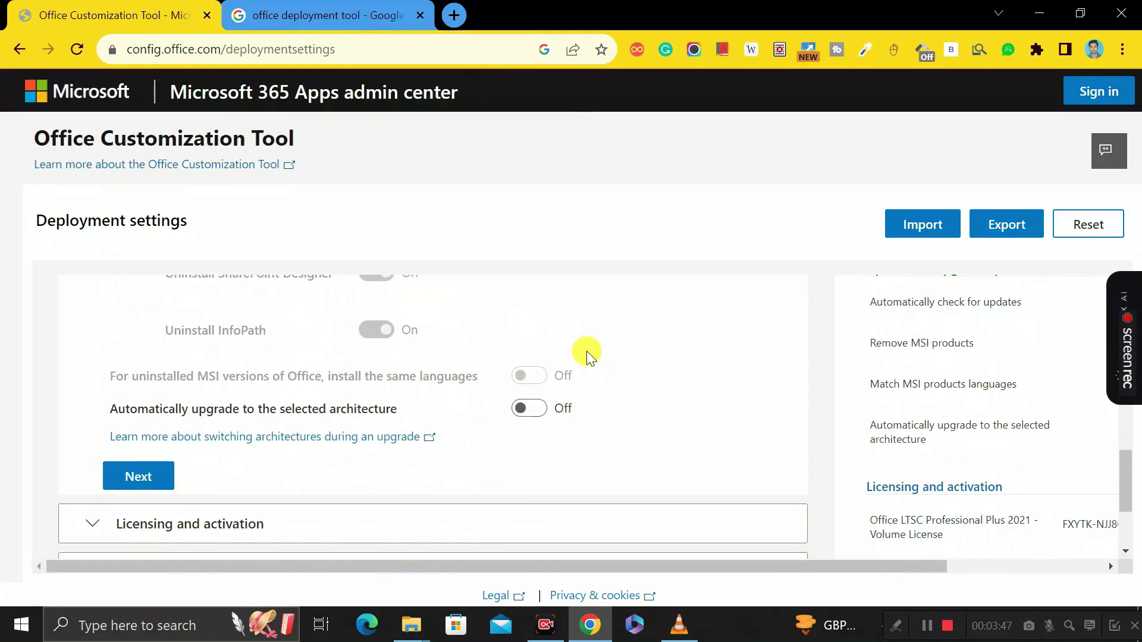
click(141, 388)
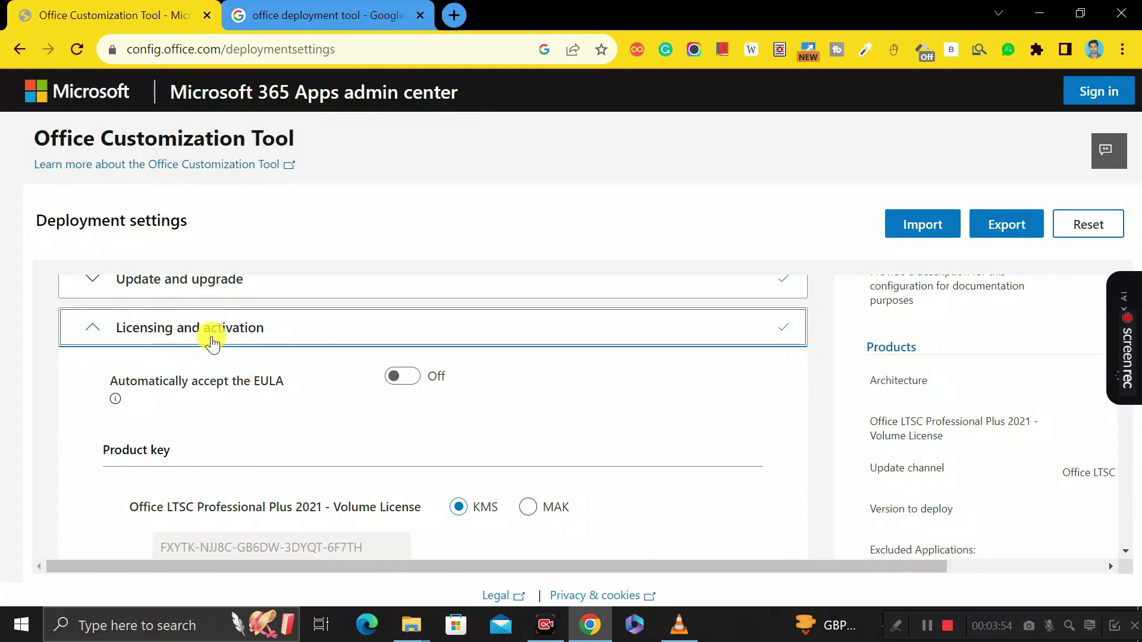
Step: Accept the Licensing and activation and General defaults, then finish Application preferences
scroll(491, 357, down, 8)
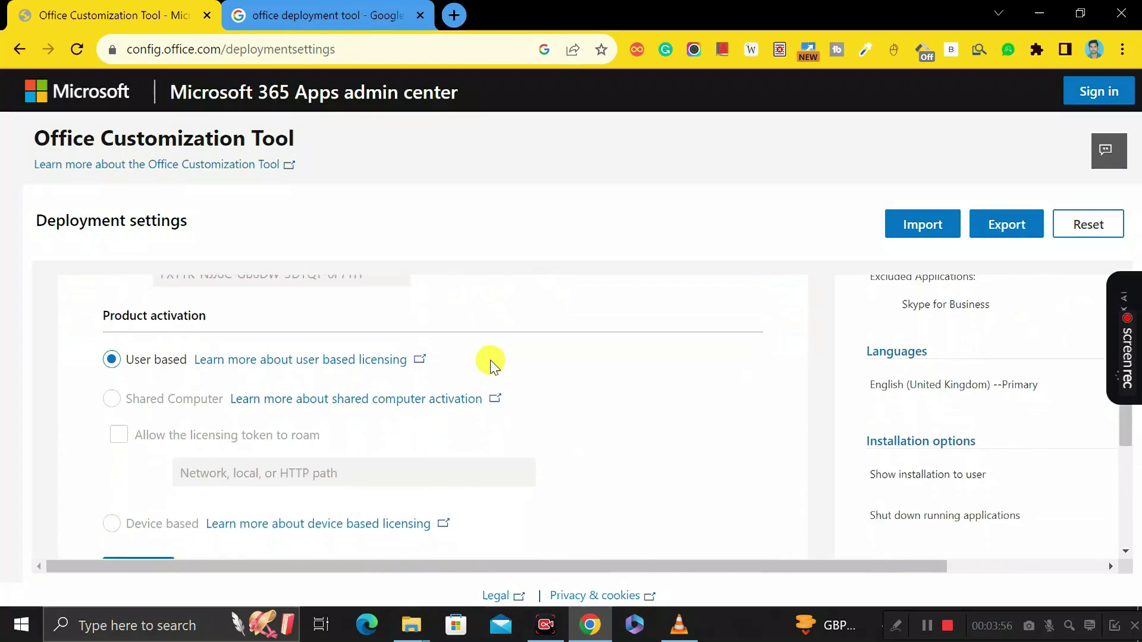
click(143, 400)
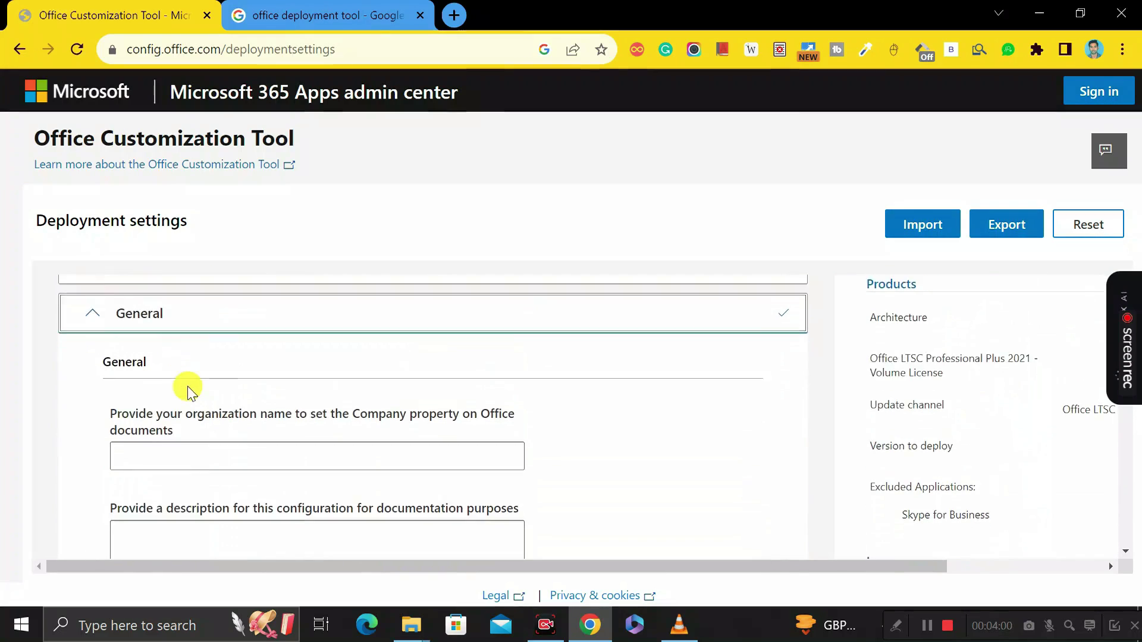
scroll(179, 393, down, 4)
click(138, 405)
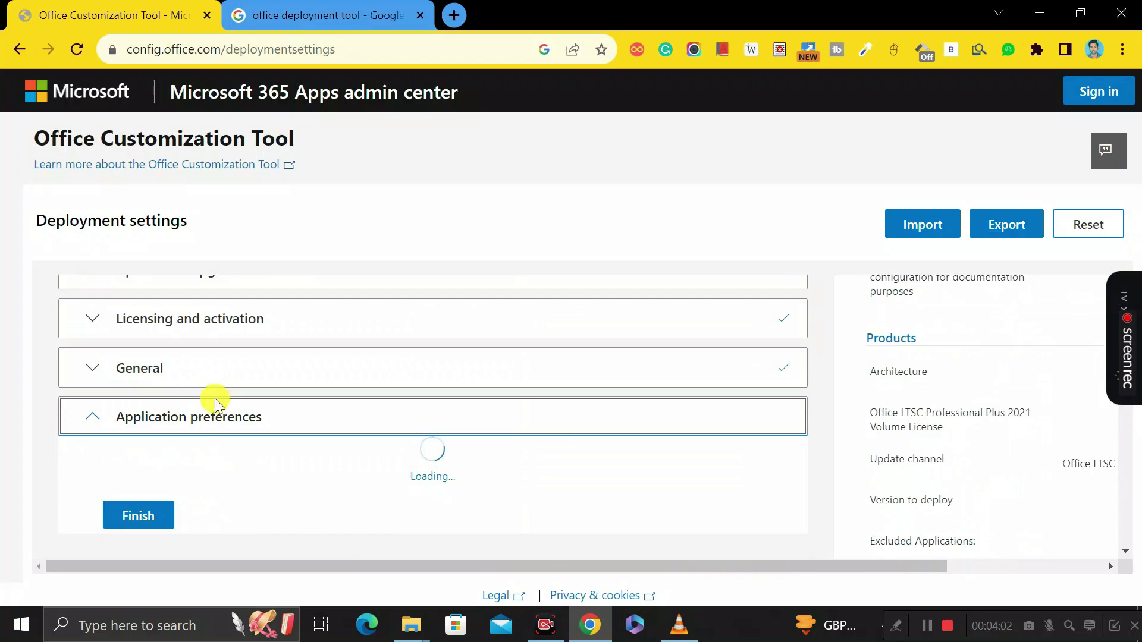
scroll(209, 409, down, 3)
scroll(209, 409, down, 6)
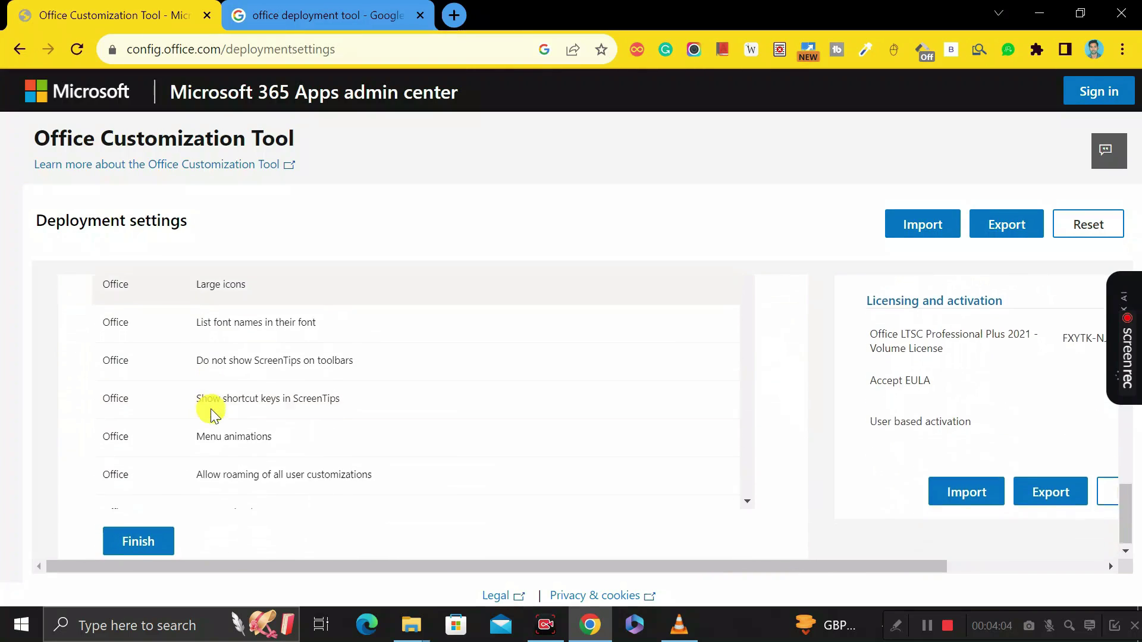
scroll(144, 542, down, 2)
click(140, 541)
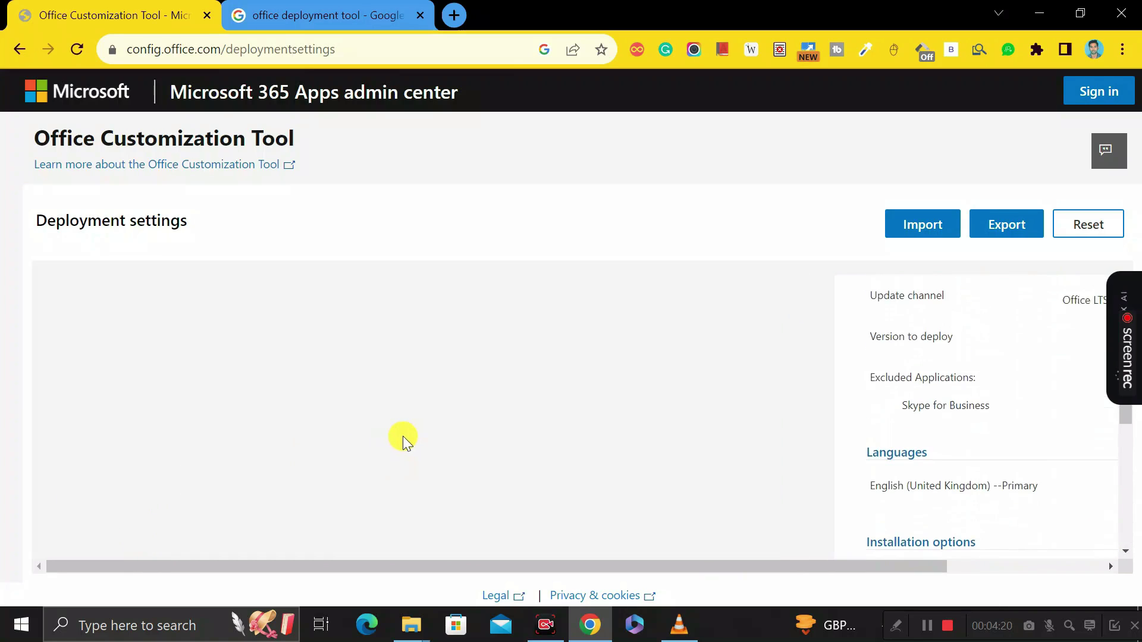
scroll(933, 363, down, 10)
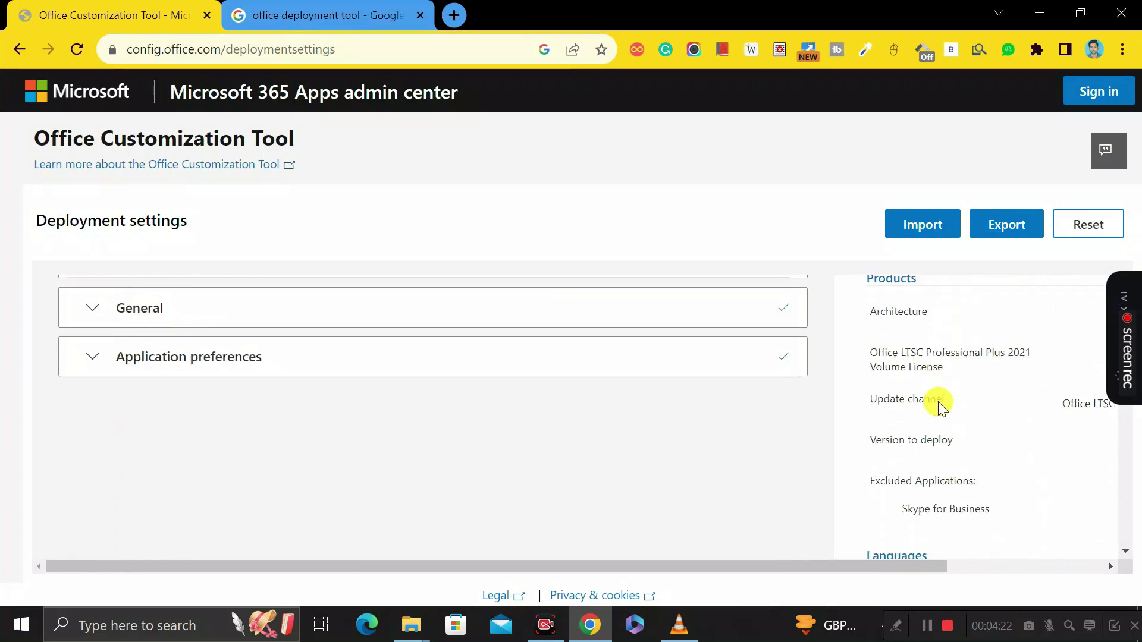
scroll(945, 456, down, 3)
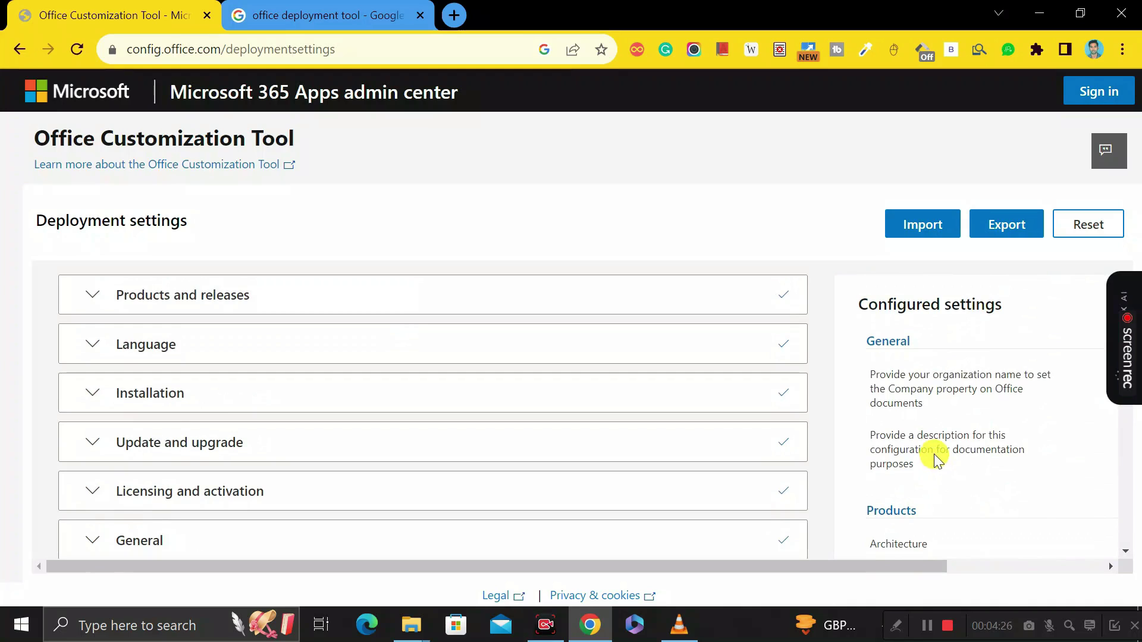
Step: Make Office Open XML the default file format for the export
click(1005, 240)
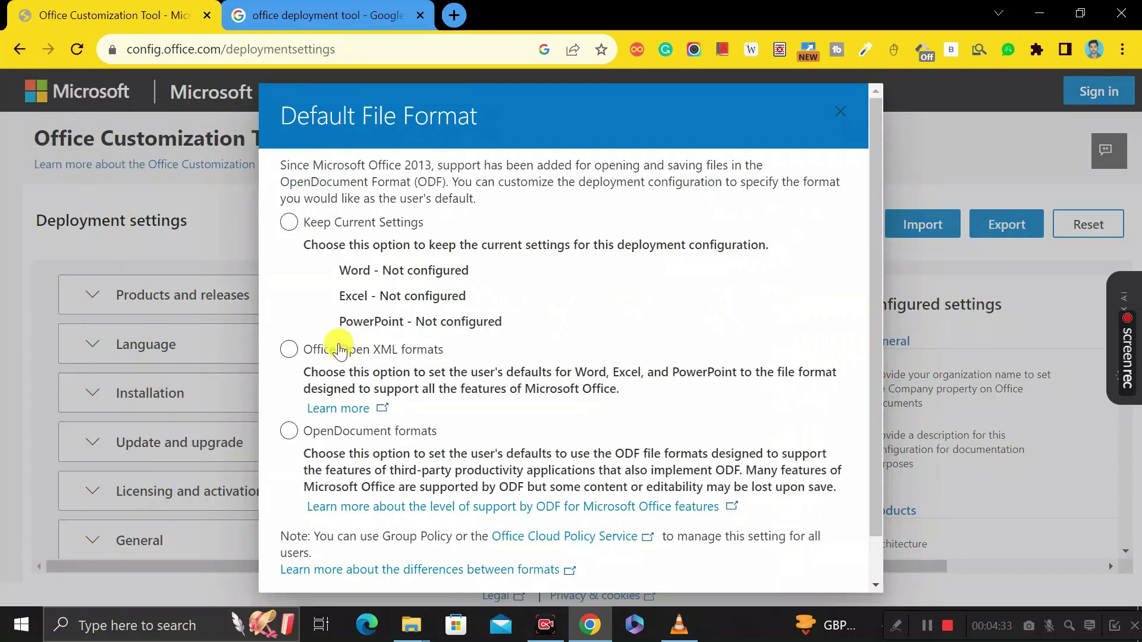
click(288, 351)
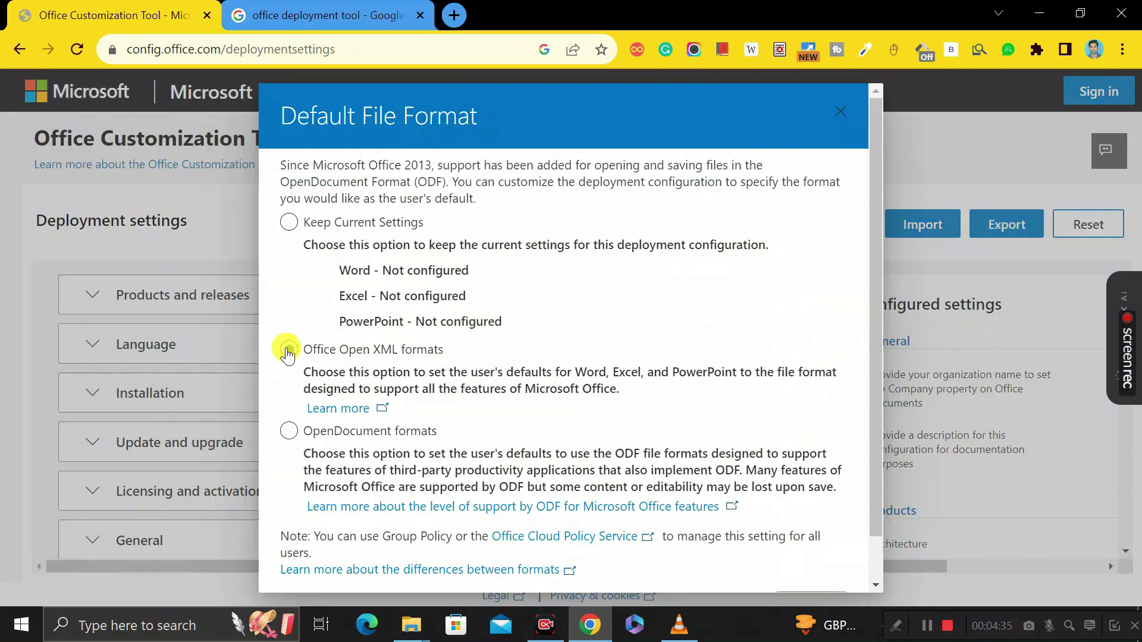
scroll(535, 371, down, 1)
click(807, 550)
Step: Accept the license terms, export Configuration.xml and confirm it downloaded
click(609, 409)
click(327, 556)
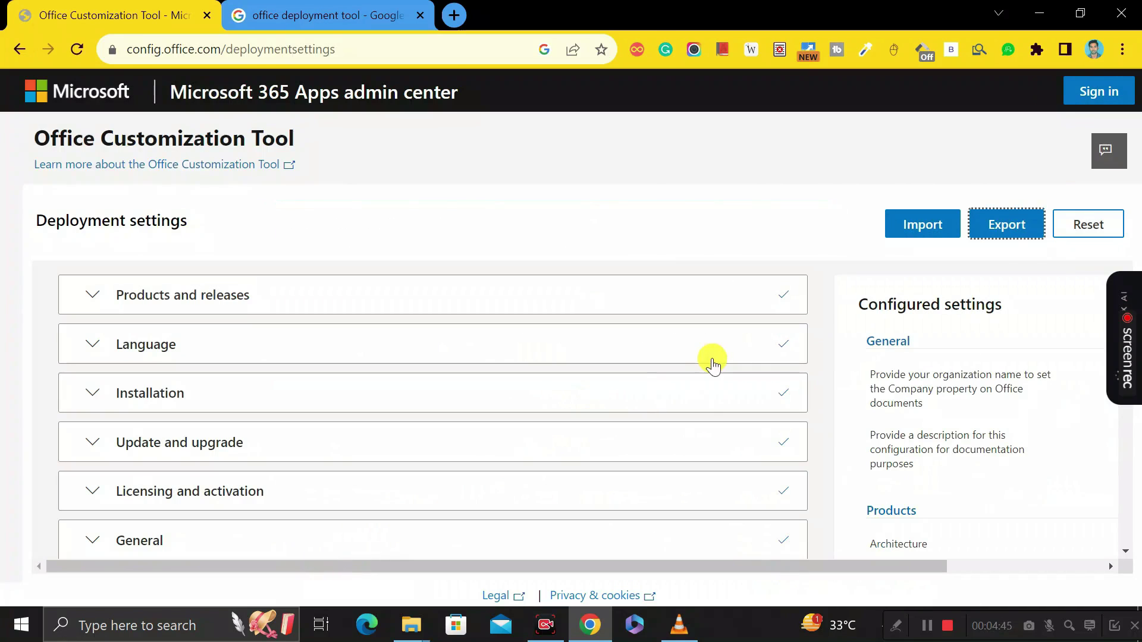
click(1036, 50)
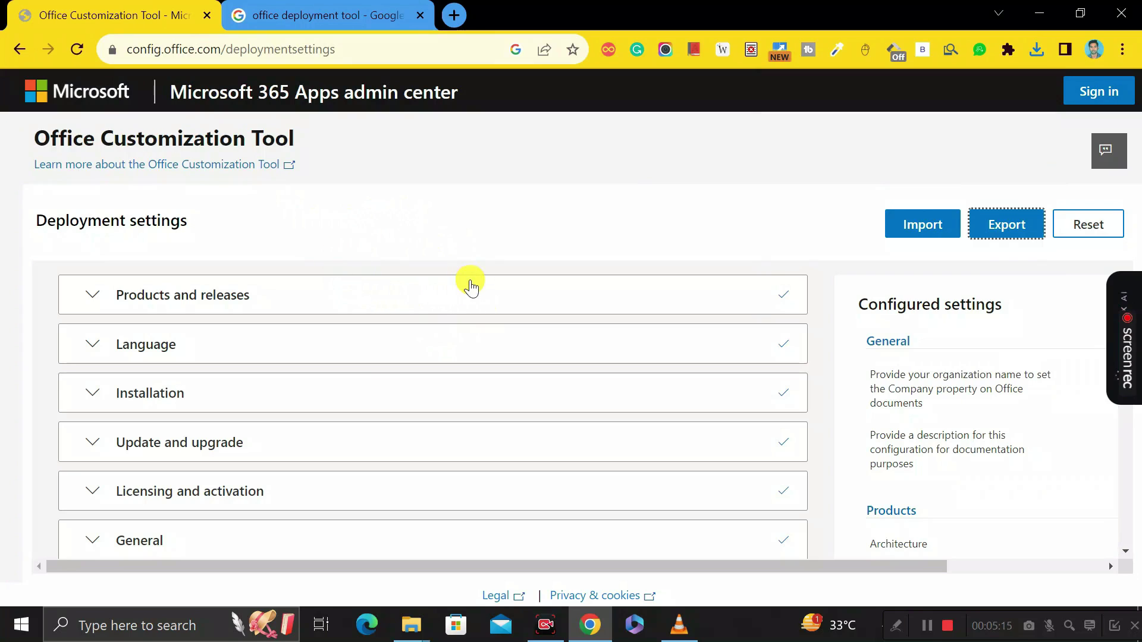
click(298, 16)
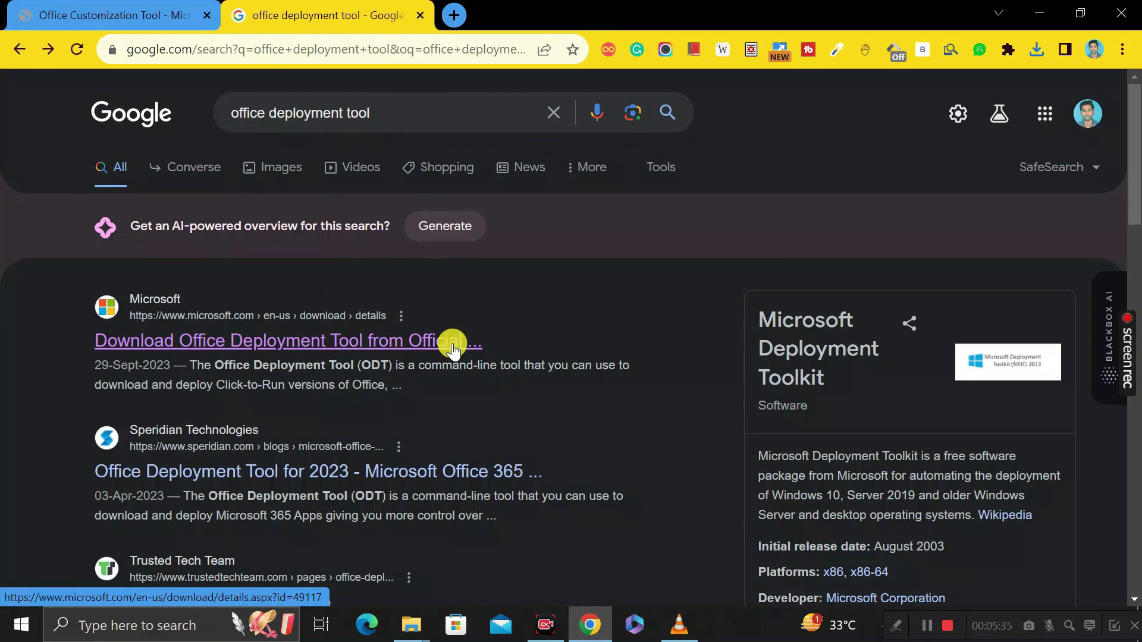
Step: Download officedeploymenttool_16731-20290.exe from Microsoft's Office Deployment Tool download page
click(266, 351)
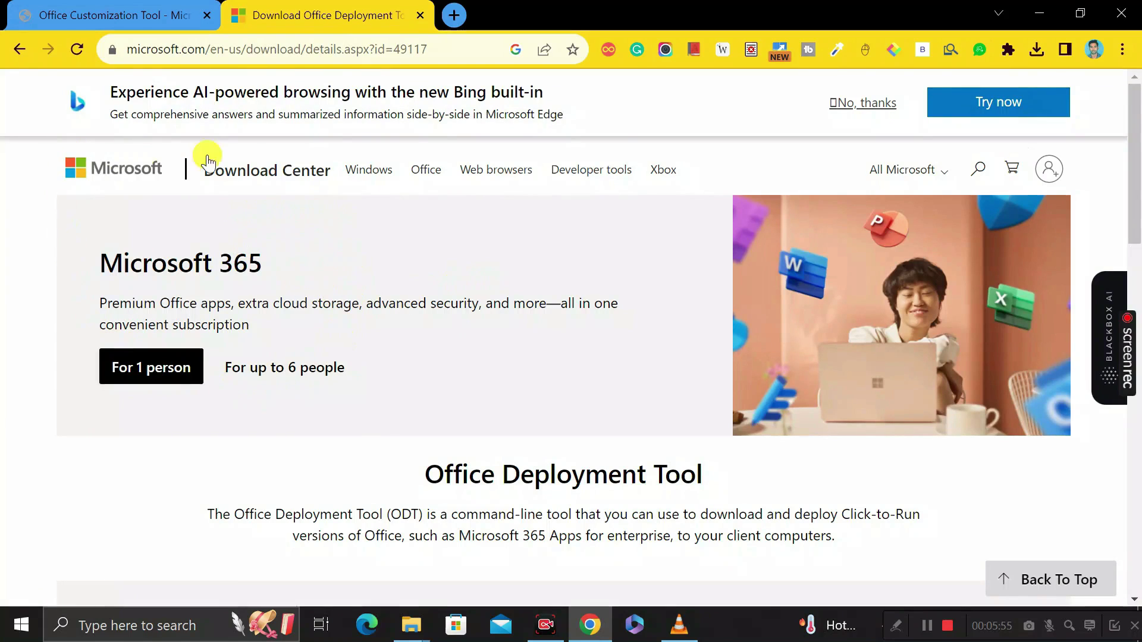
scroll(572, 238, down, 5)
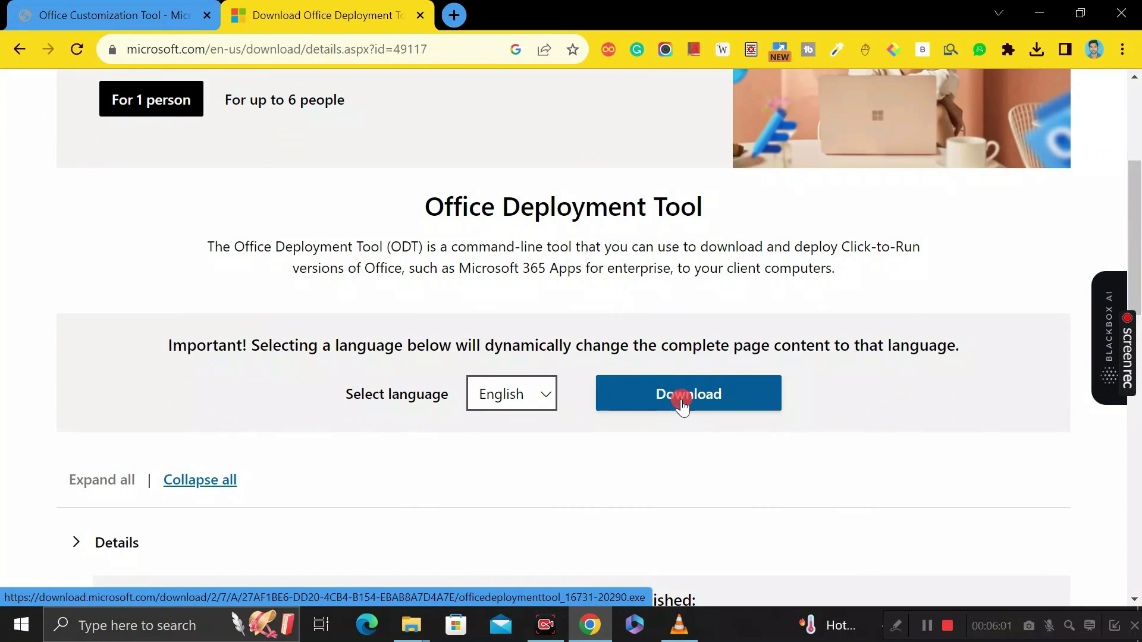
click(684, 408)
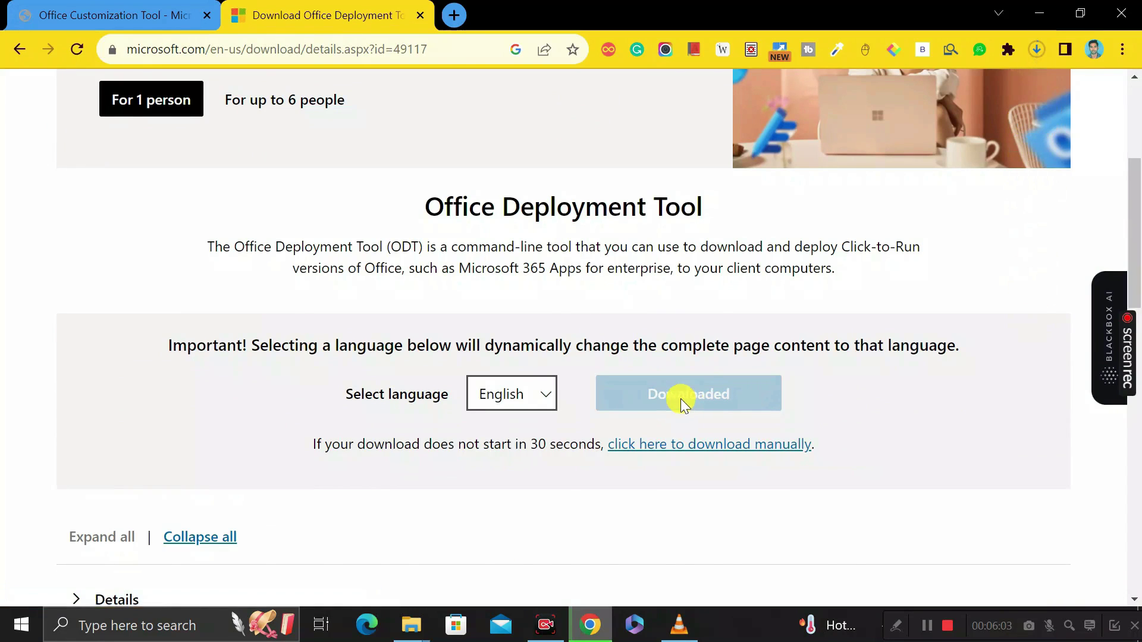
click(1036, 52)
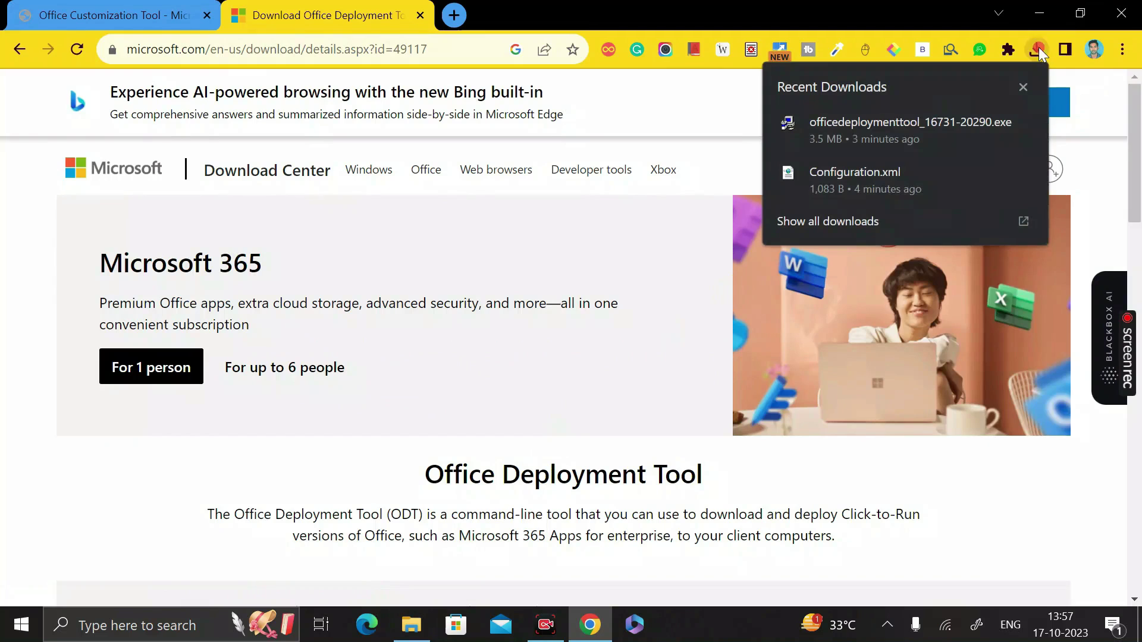
click(1039, 47)
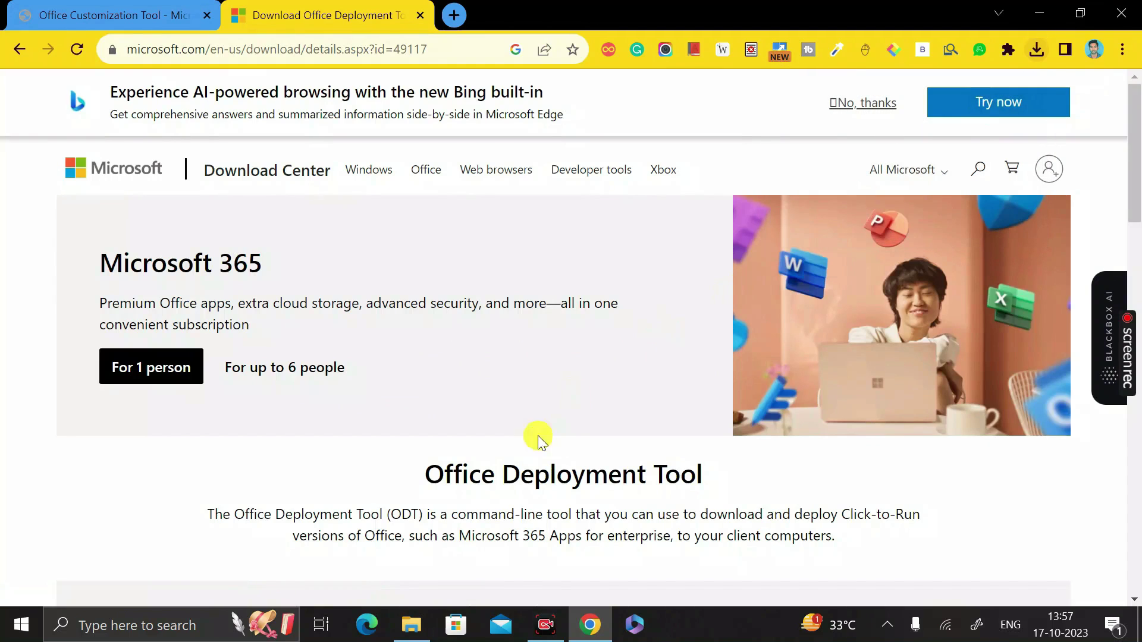
Step: Check the Configuration and installer downloads in Downloads, then add a new folder
click(416, 624)
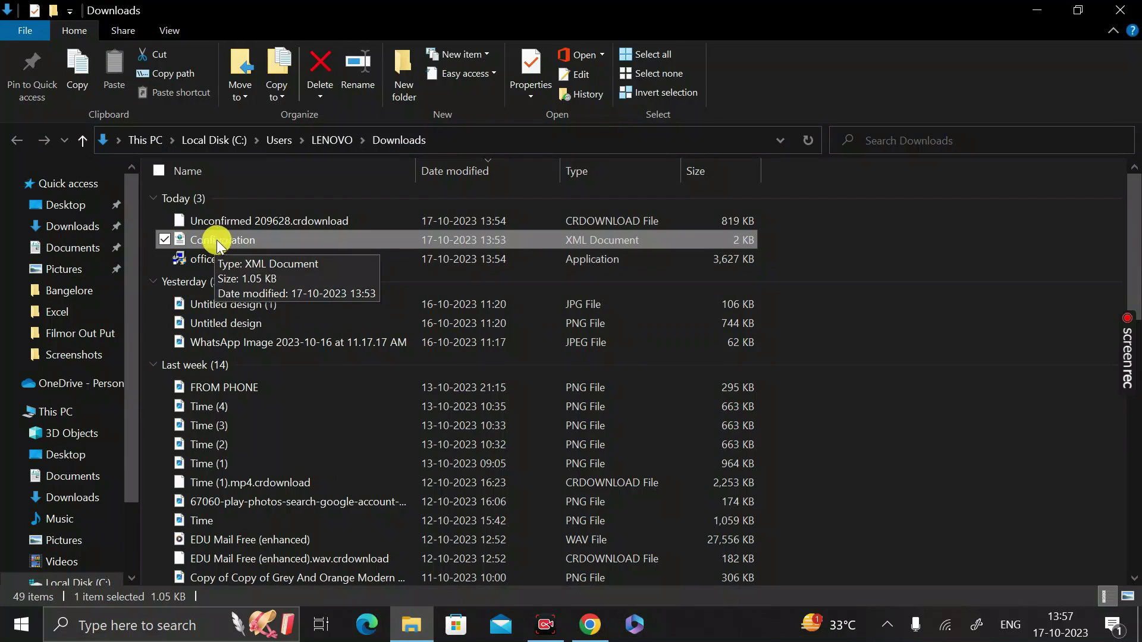
click(212, 259)
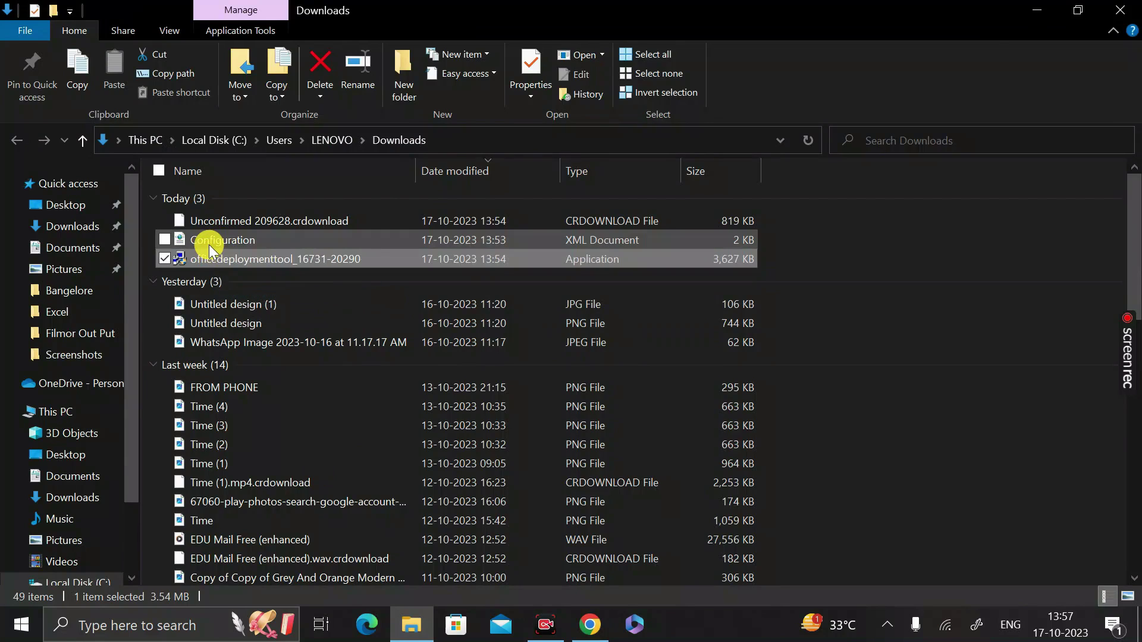
click(213, 242)
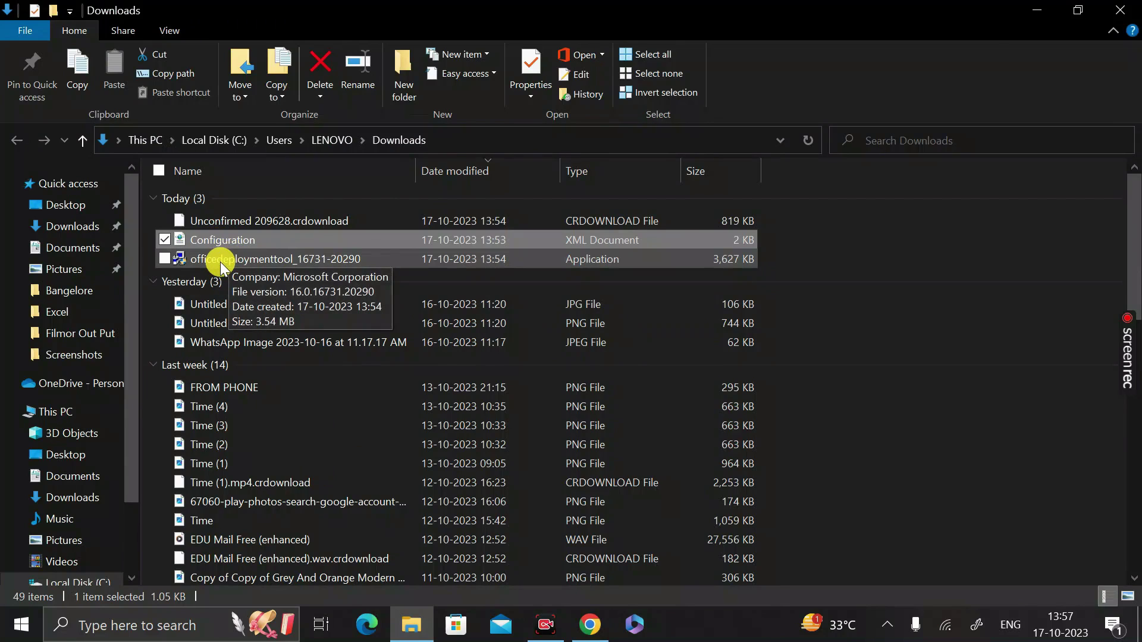
click(220, 262)
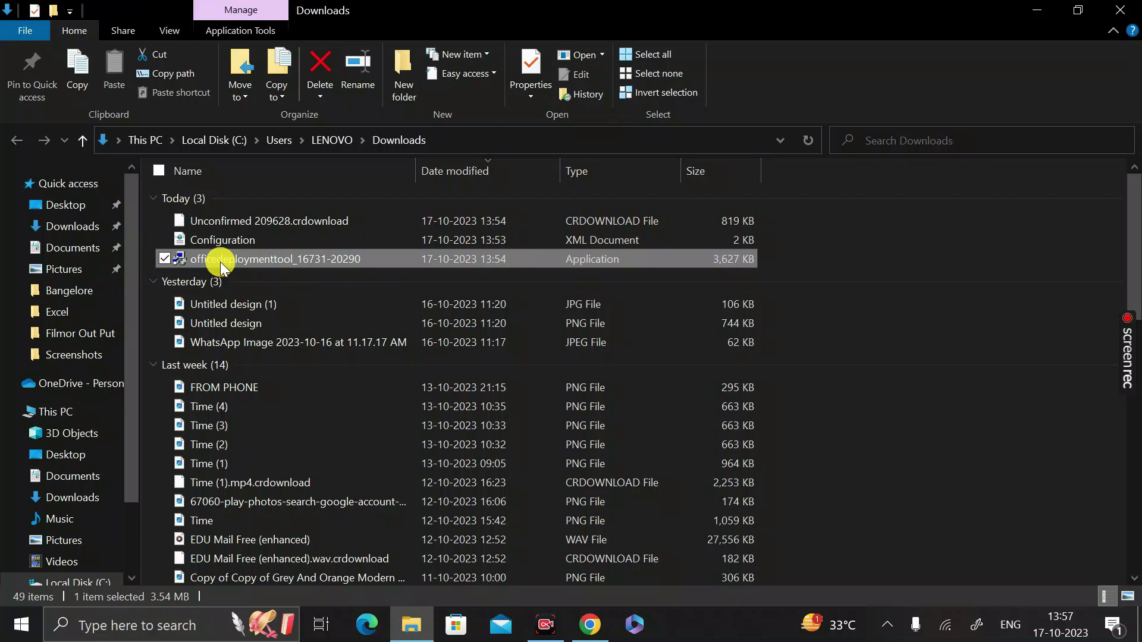
click(872, 244)
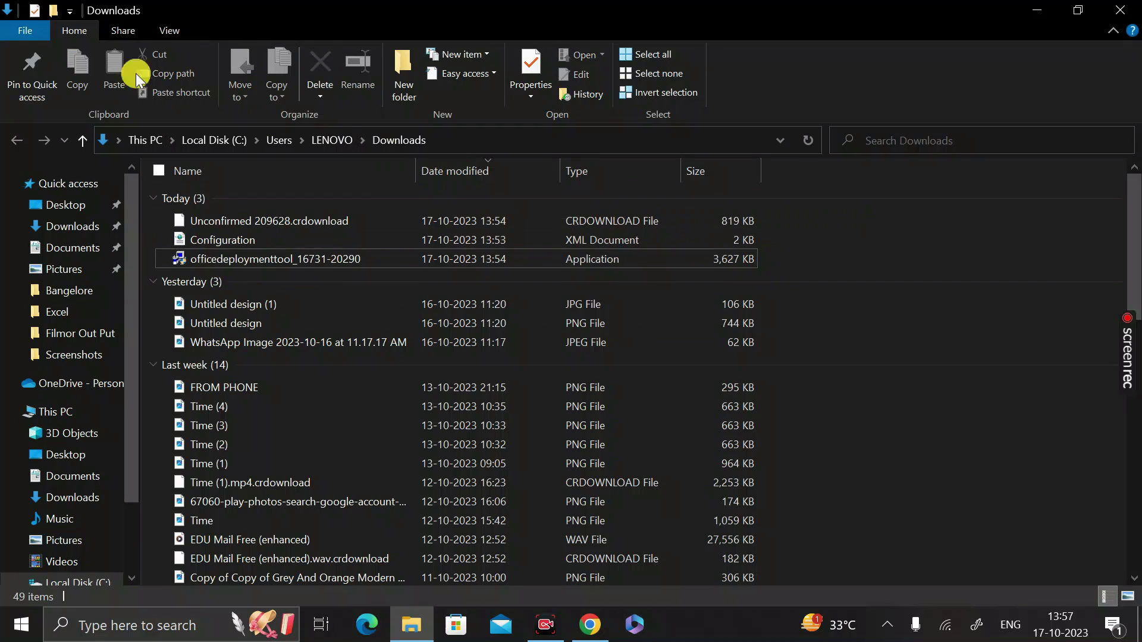
click(53, 10)
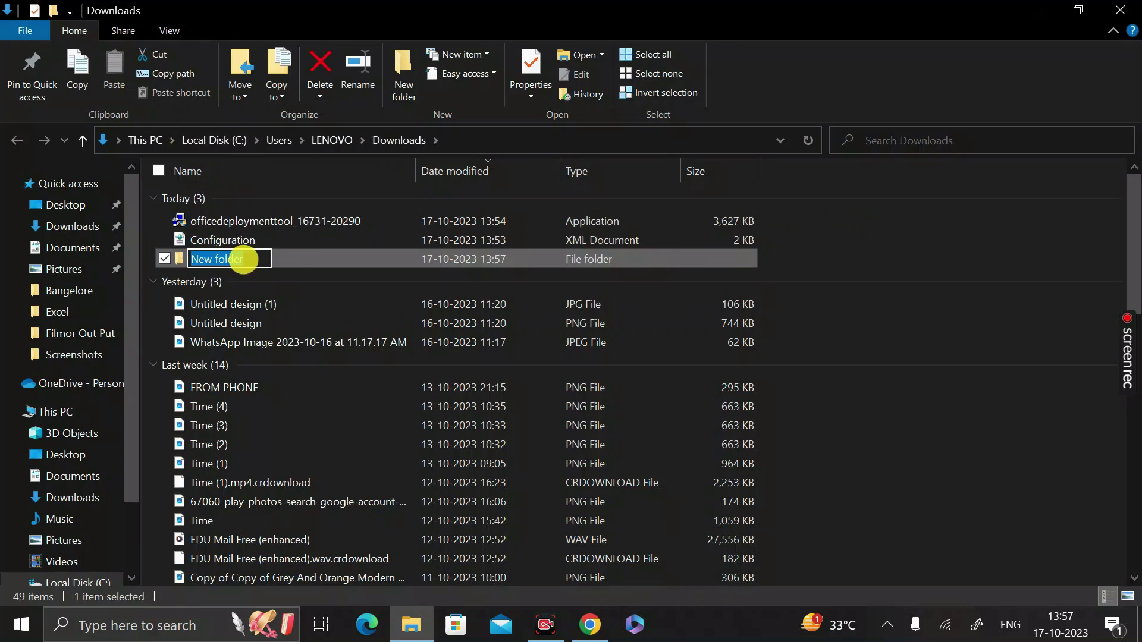
Step: Name the new folder 'Office 2023' and select the installer and Configuration files
key(BackSpace)
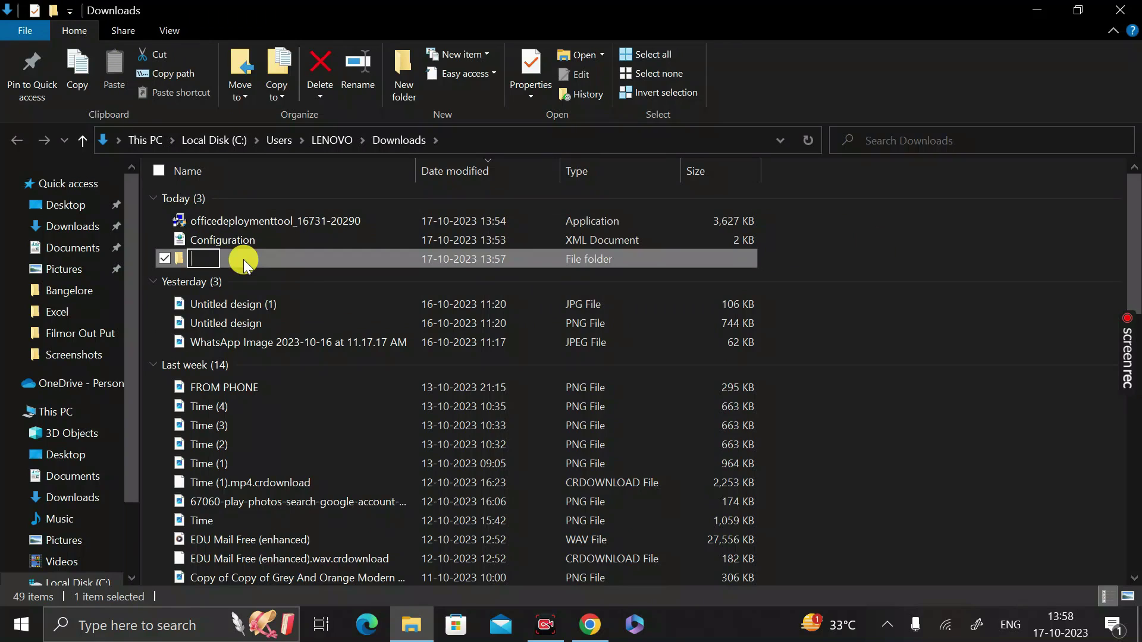
text(Office 20)
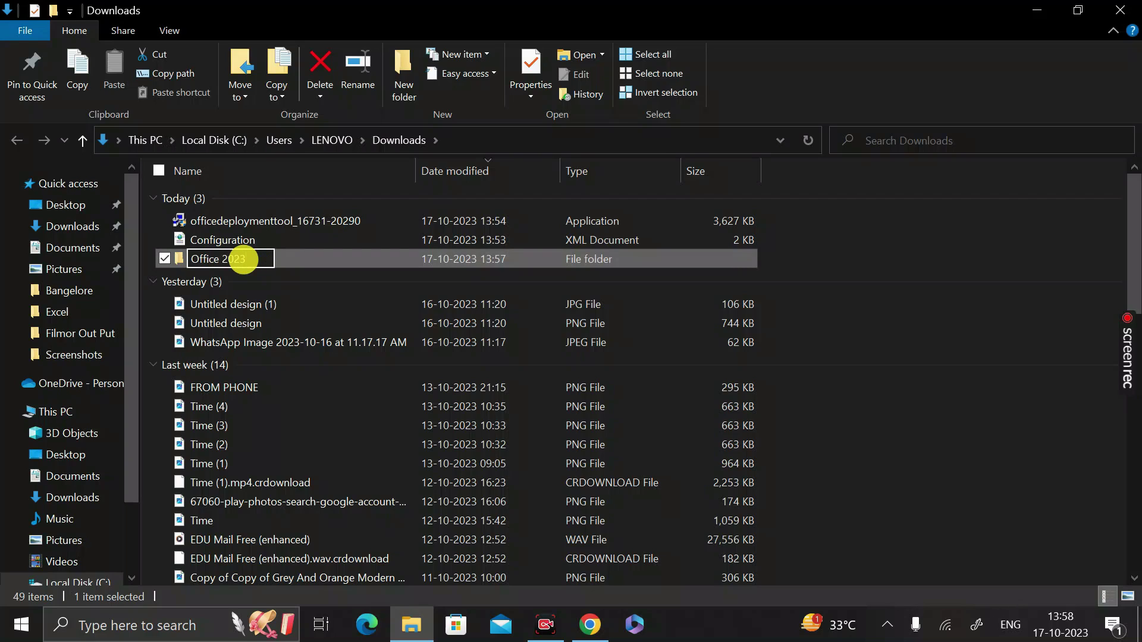
text(23)
key(Return)
drag(773, 212, 470, 255)
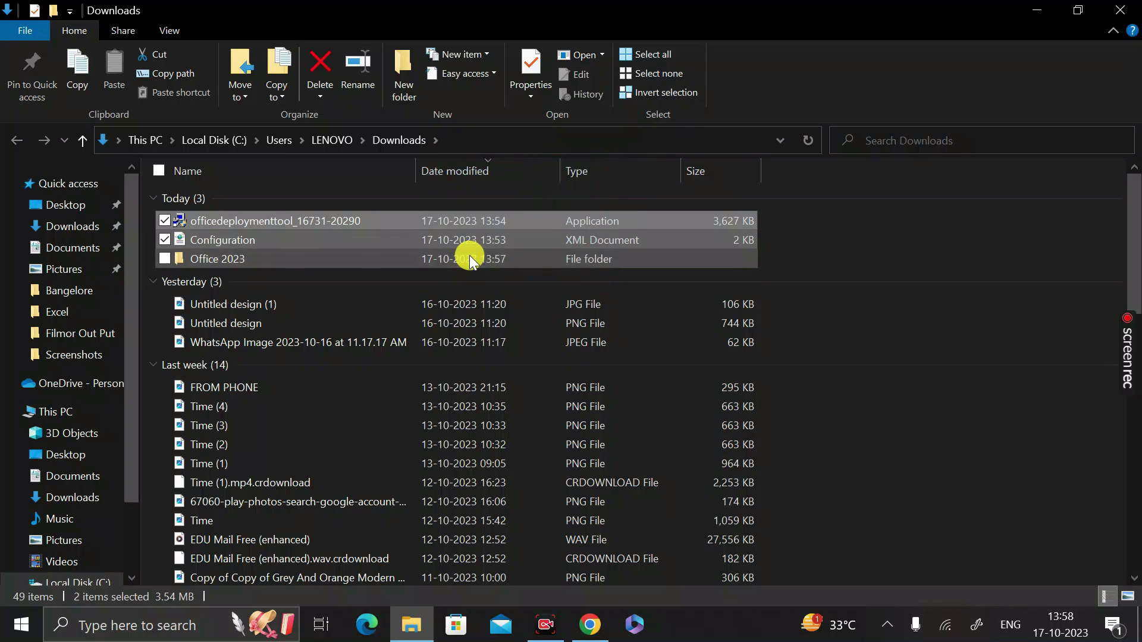
Step: Run the officedeploymenttool installer in Office 2023 as administrator and accept its license terms
double_click(357, 220)
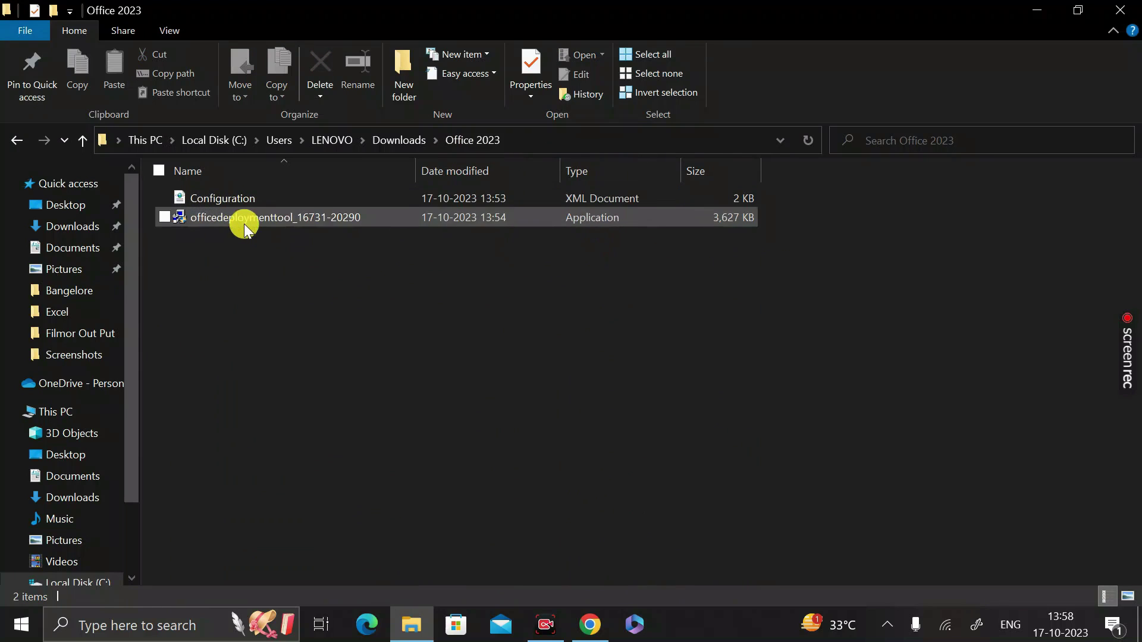
click(248, 223)
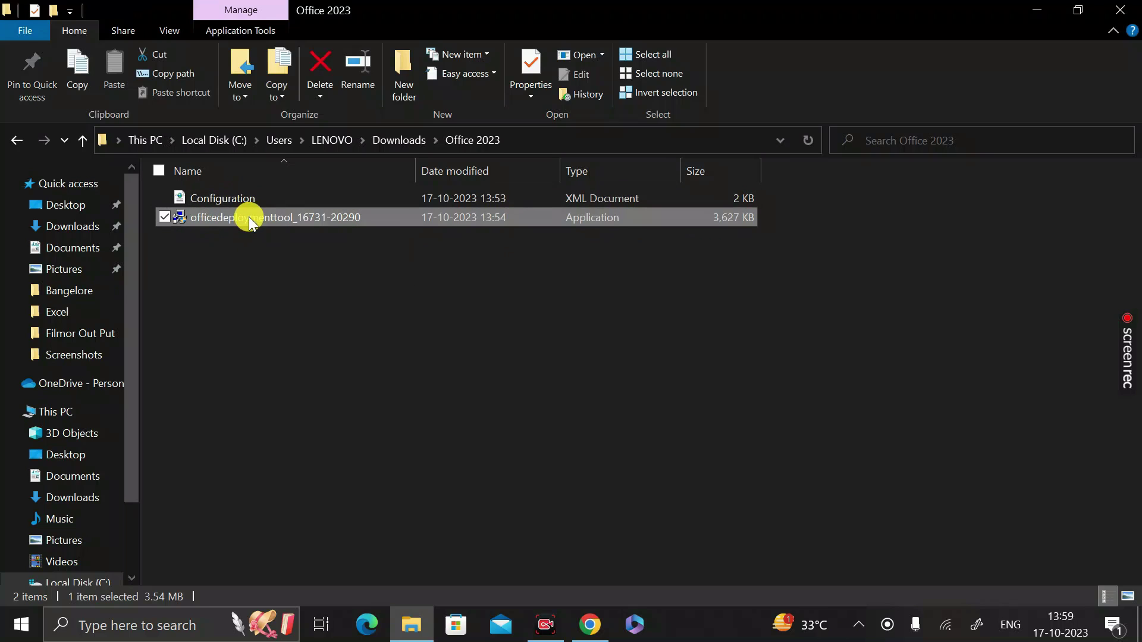
right_click(249, 217)
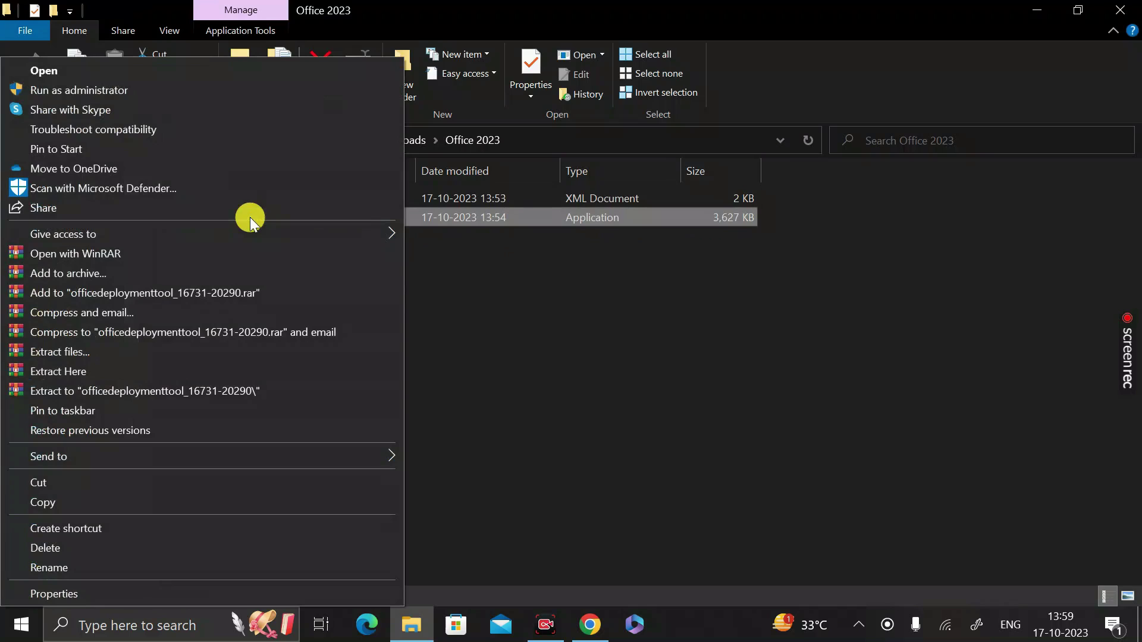
click(140, 91)
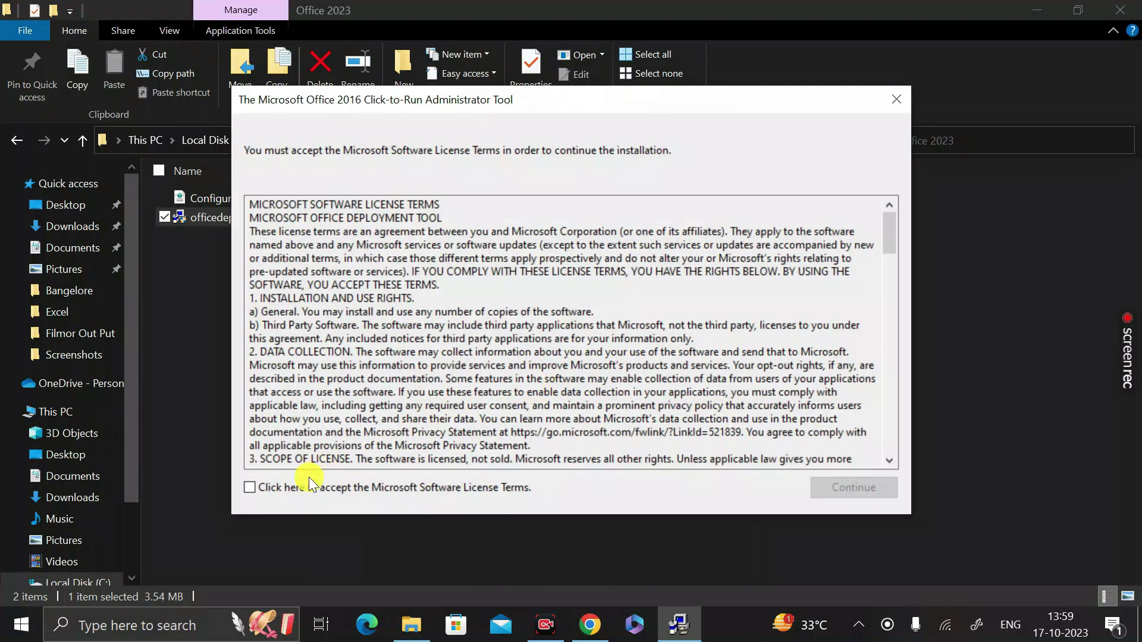
click(250, 486)
scroll(565, 419, down, 4)
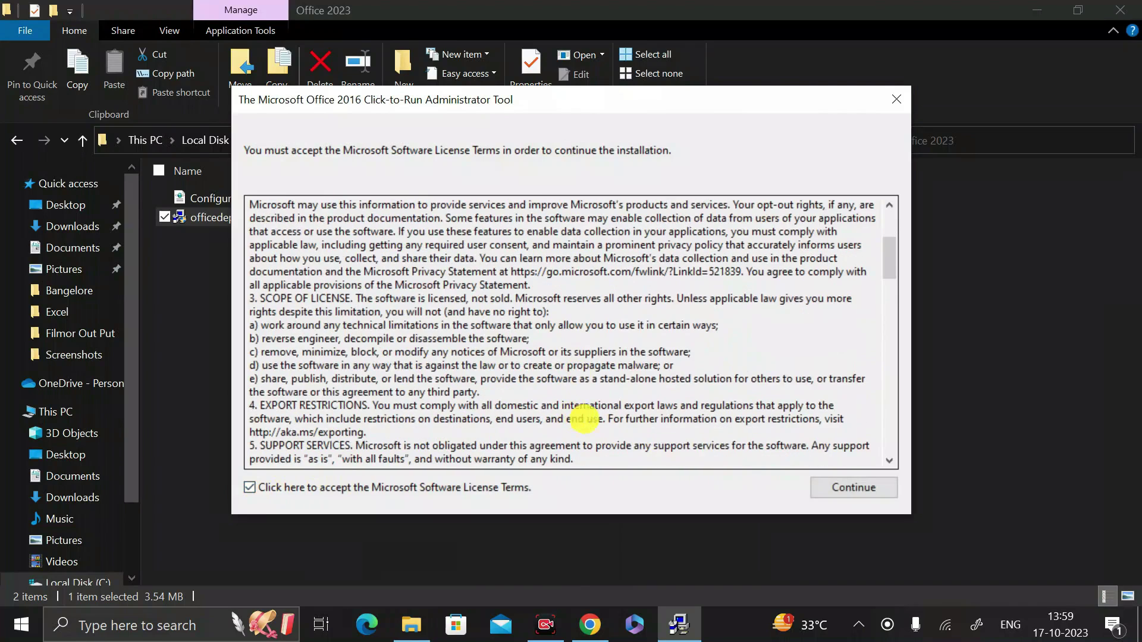
click(838, 488)
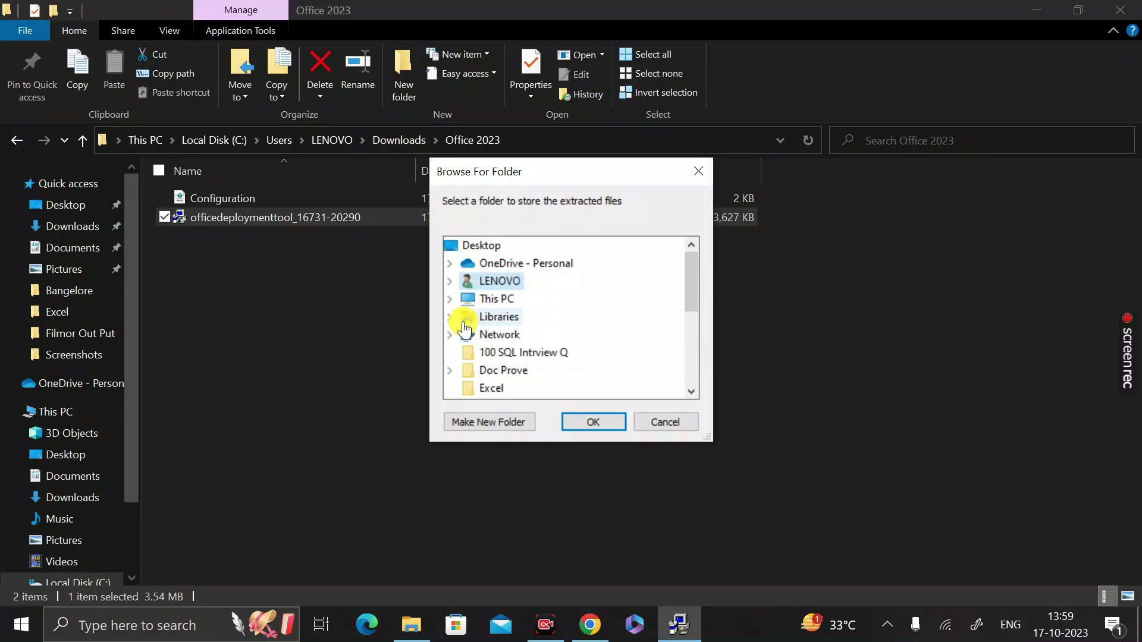
Step: Extract the Office Deployment Tool files into Downloads\Office 2023 and dismiss the success message
click(450, 298)
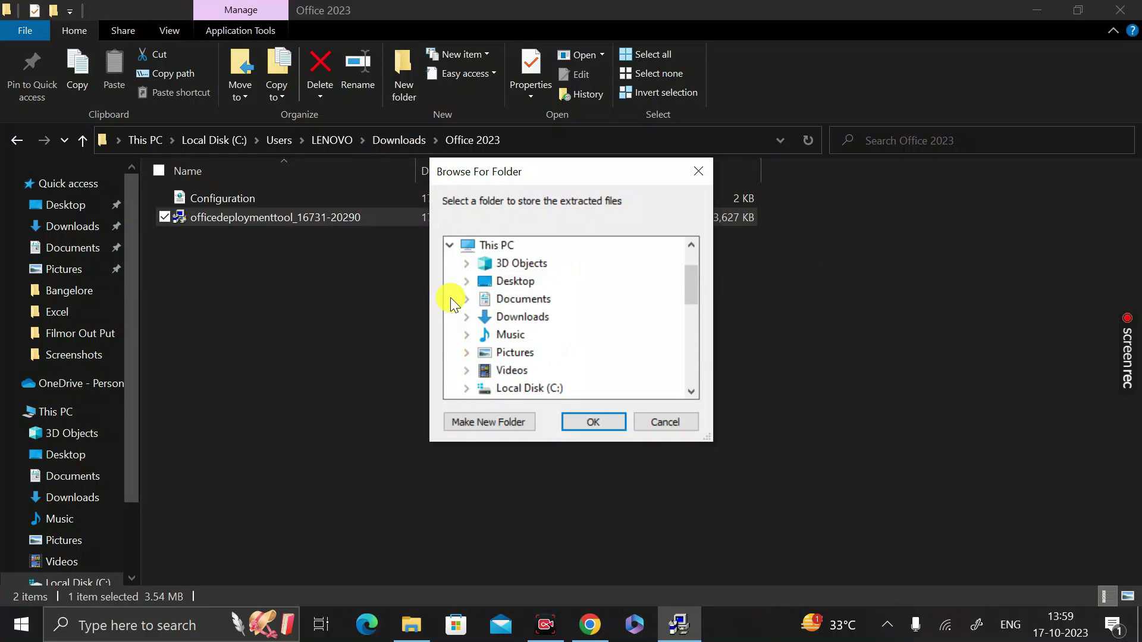
scroll(499, 294, up, 1)
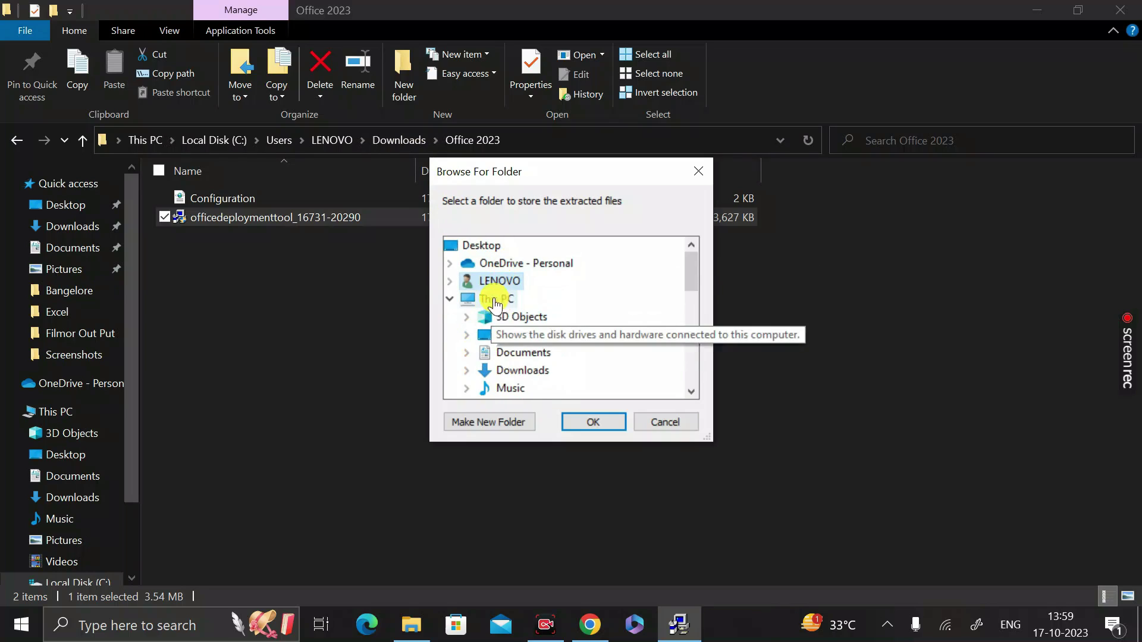
scroll(512, 319, down, 1)
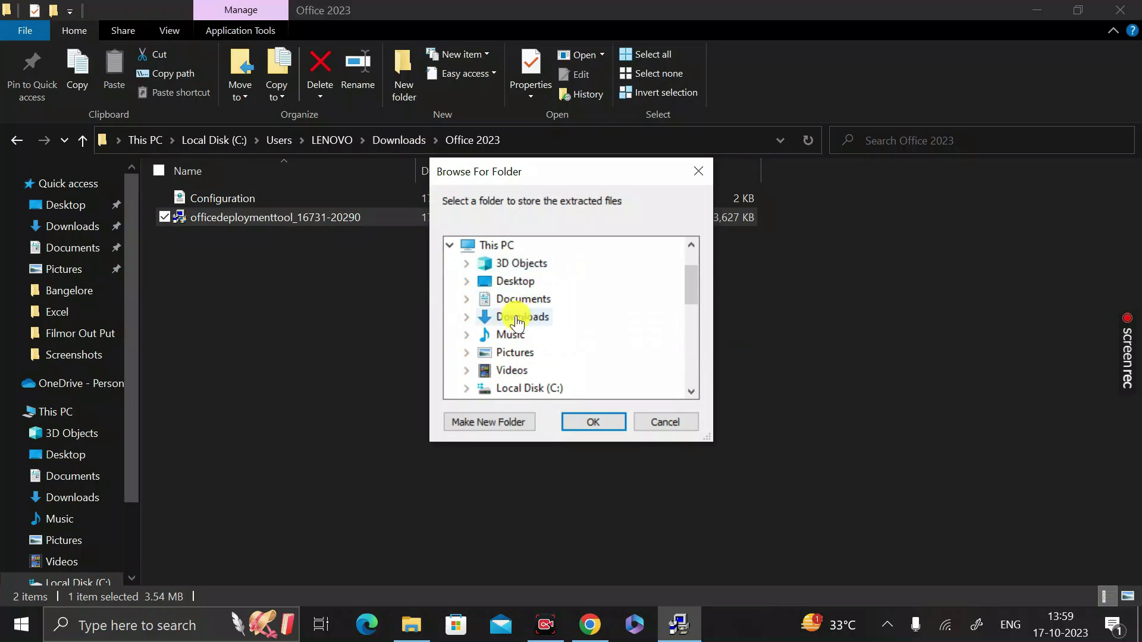
click(466, 316)
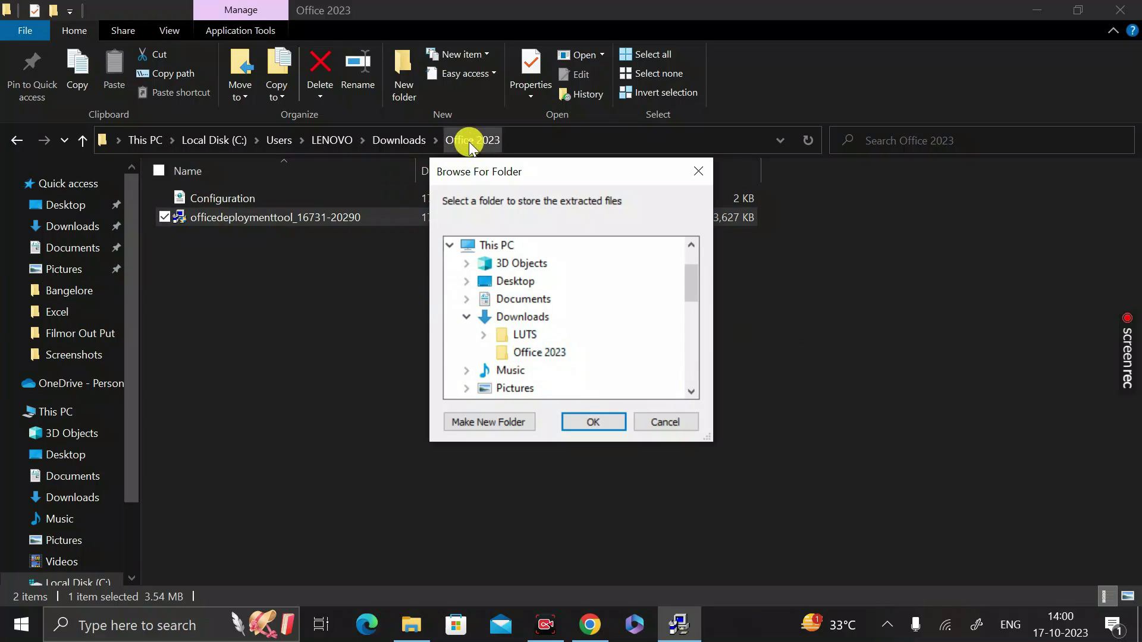
click(535, 352)
click(593, 423)
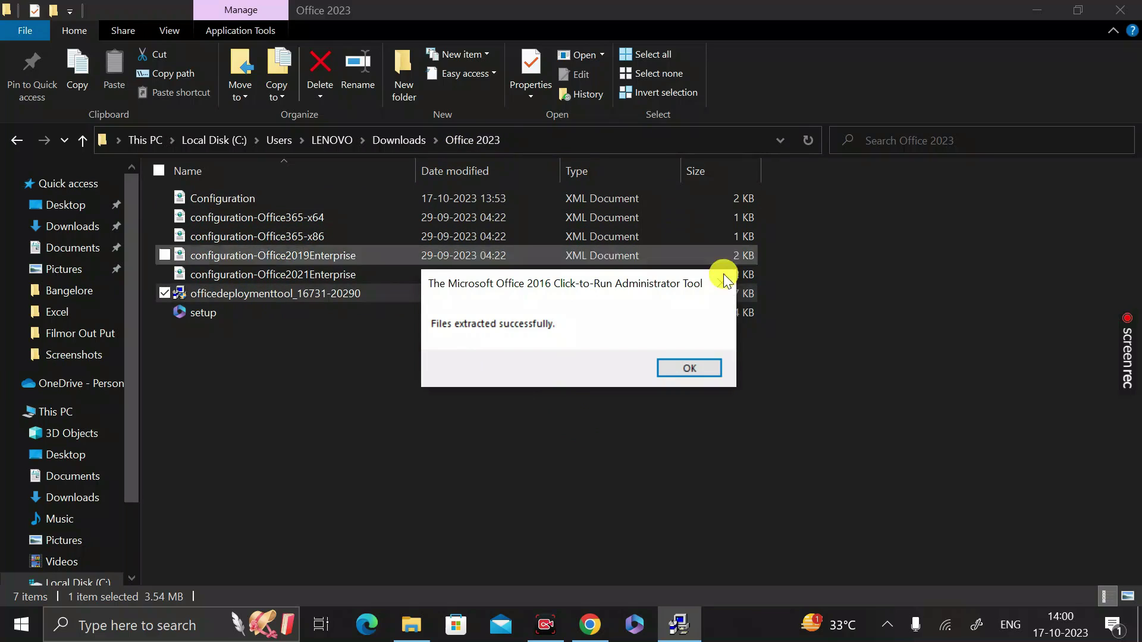
click(713, 287)
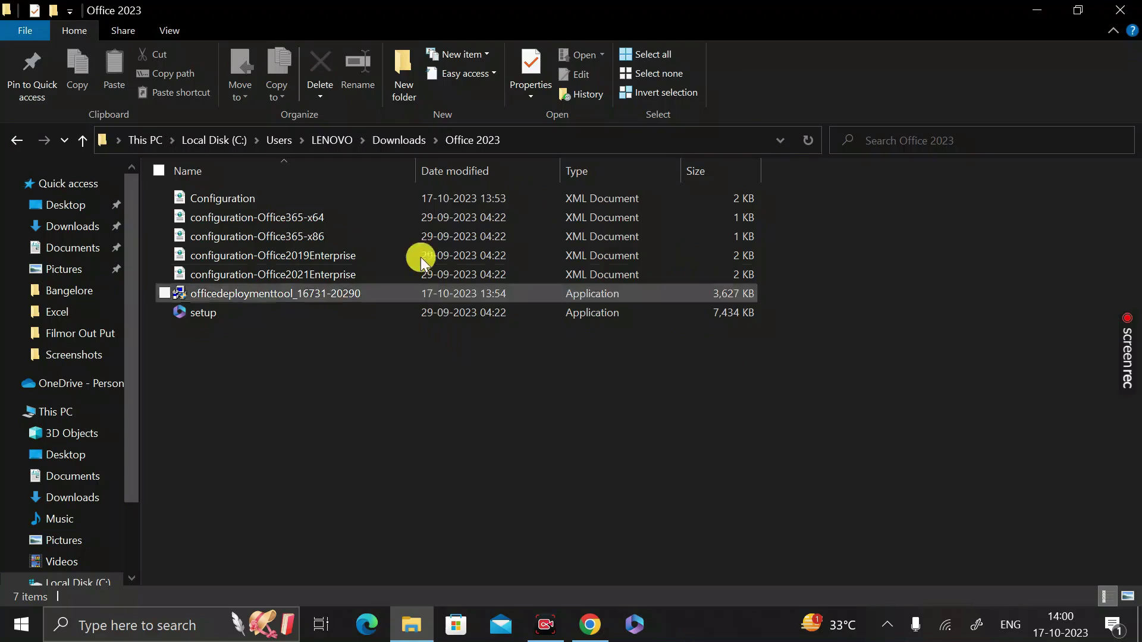
Step: Move the Office 2023 folder from Downloads to the root of Local Disk (C:), then show the desktop
click(405, 141)
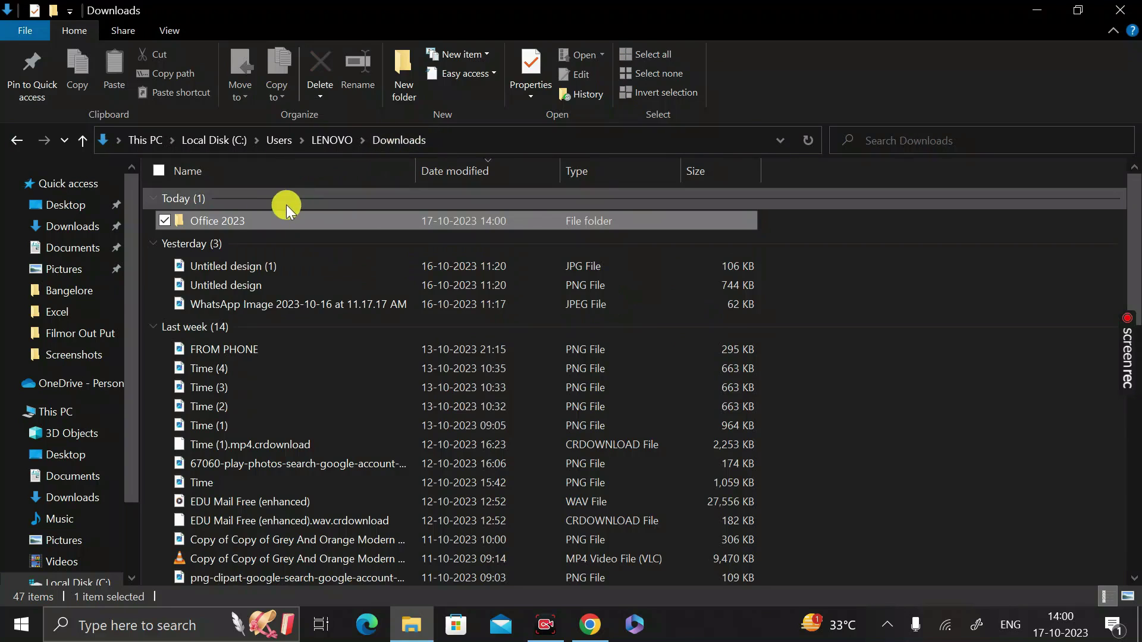
right_click(245, 221)
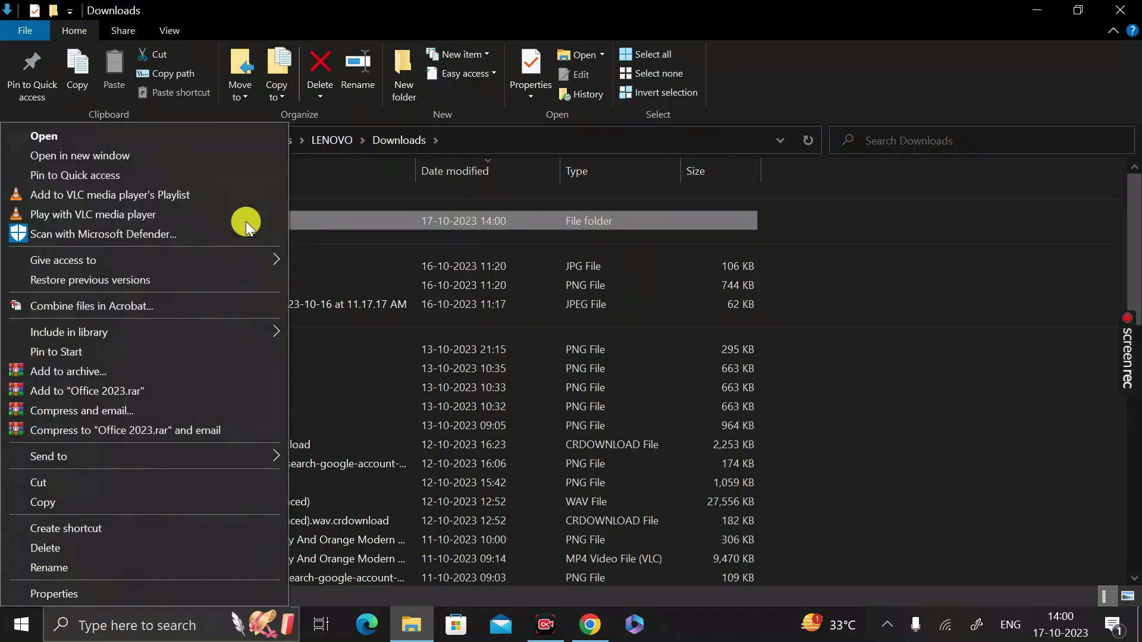
click(82, 481)
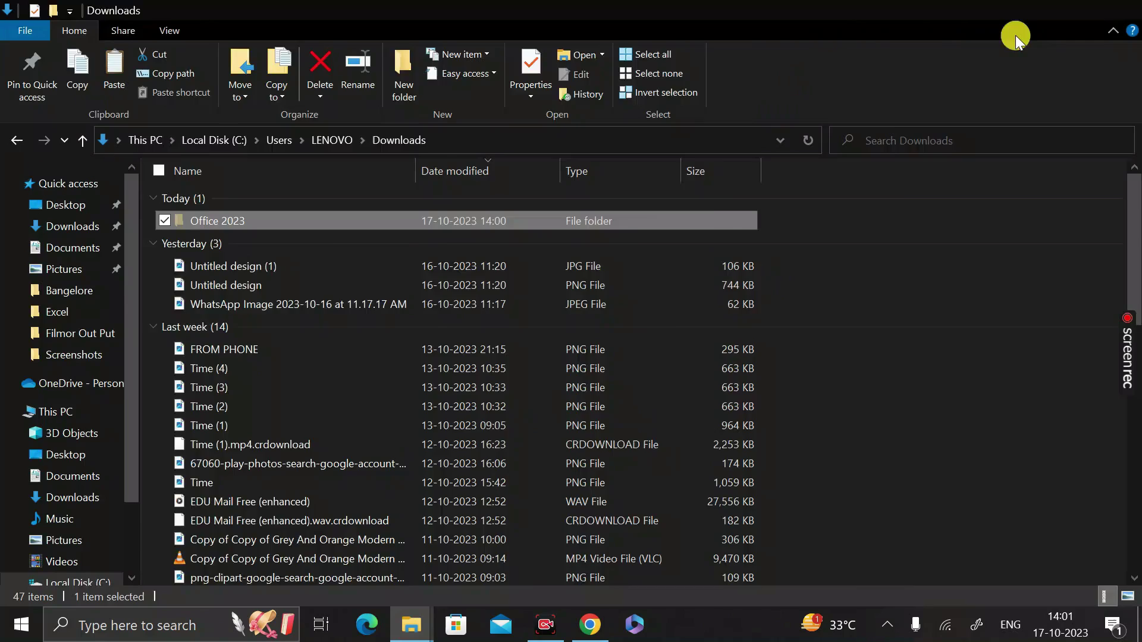
click(55, 412)
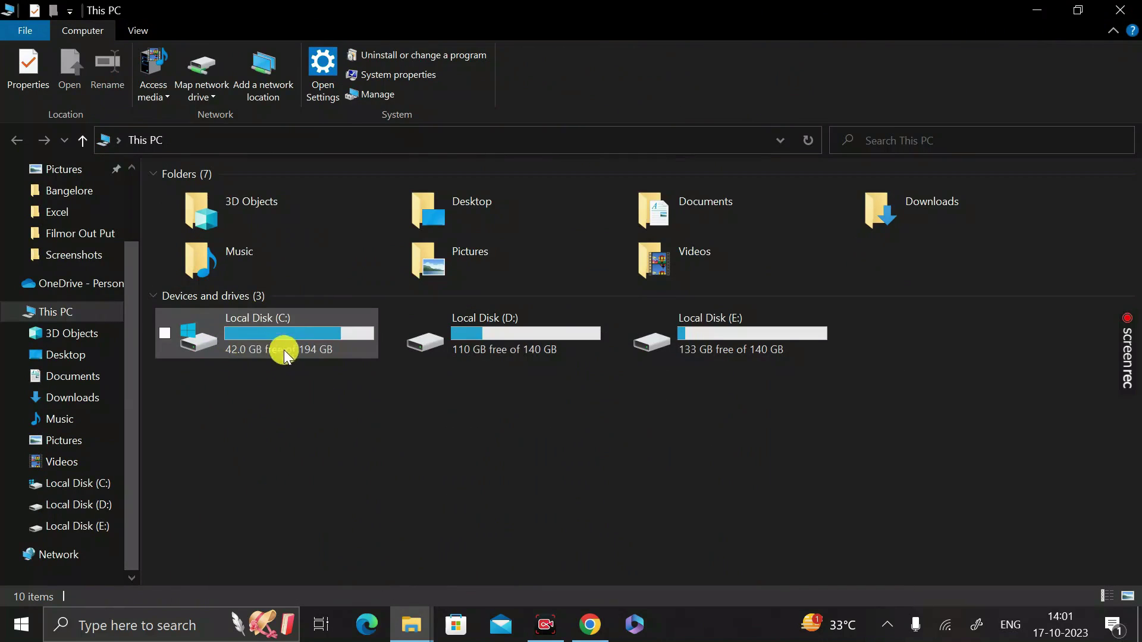
double_click(253, 348)
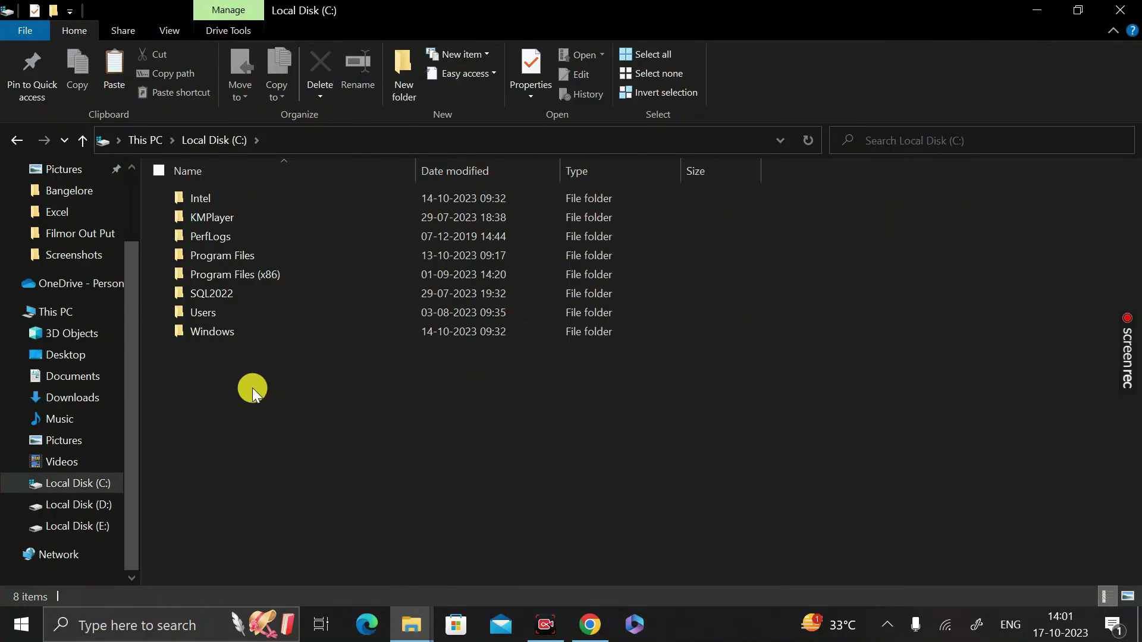
key(ctrl+v)
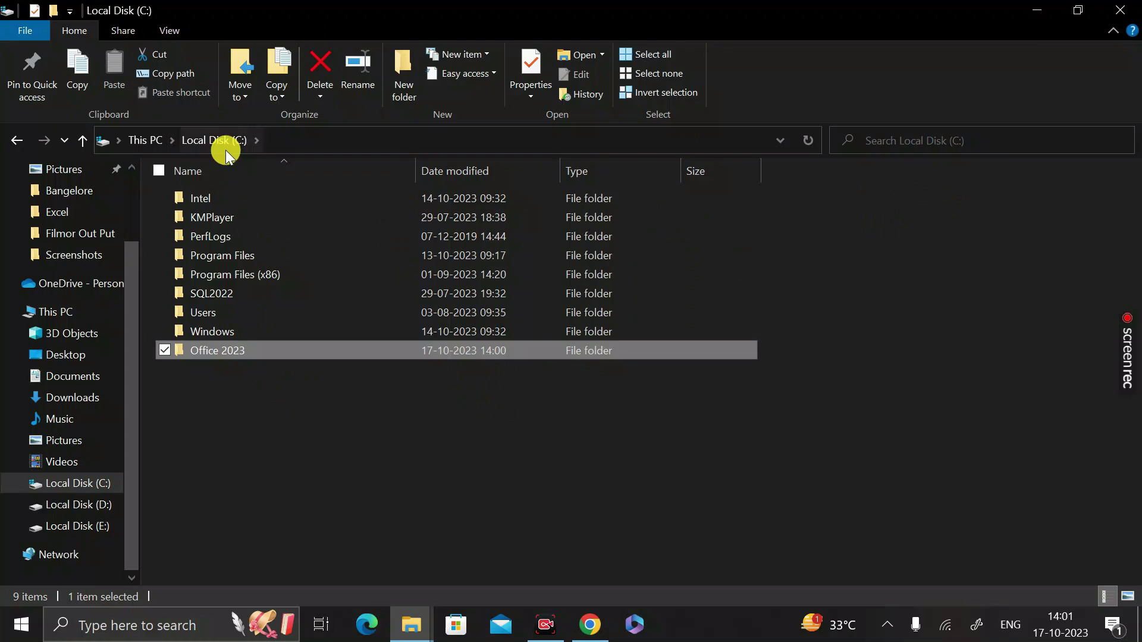
click(245, 387)
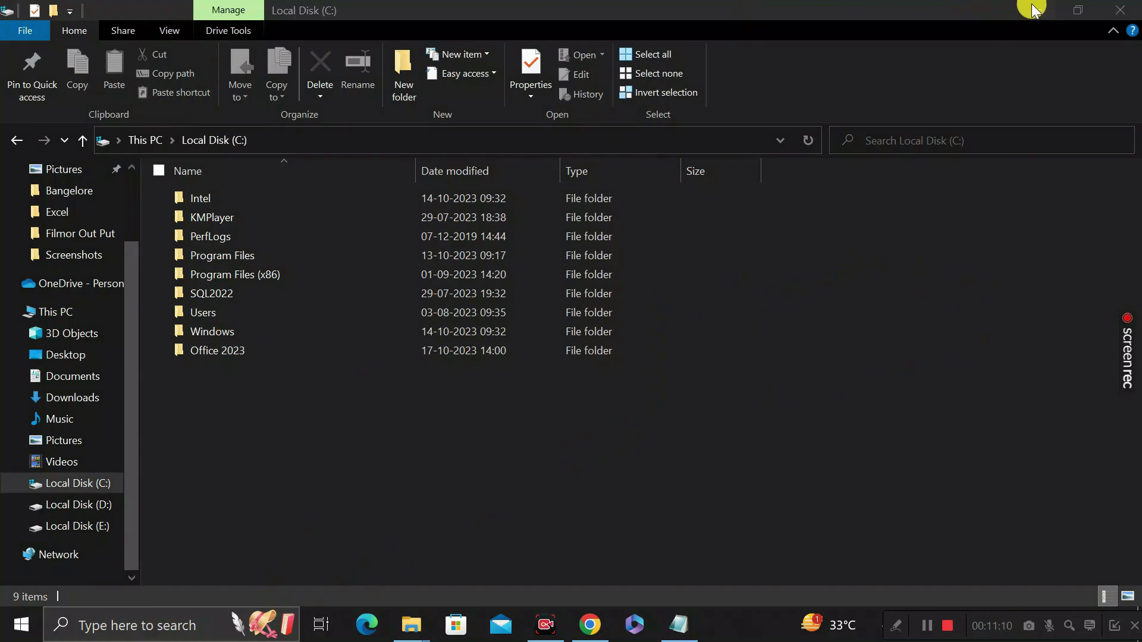
click(1035, 7)
click(1034, 5)
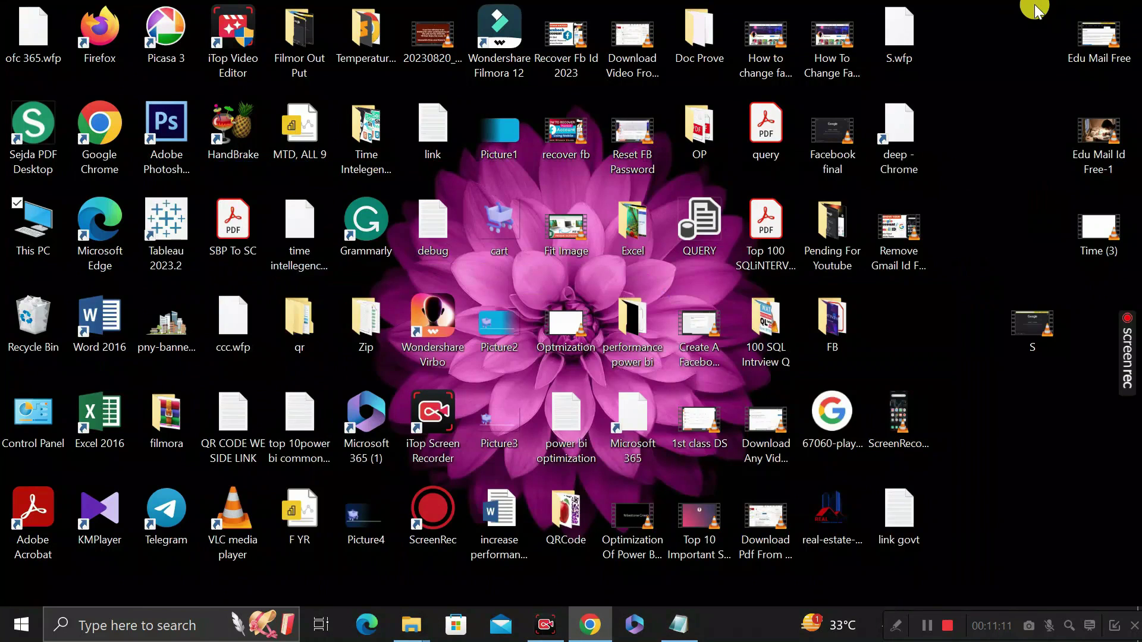
Step: Find Command Prompt by searching 'cmd', run it as administrator, and approve the UAC request
click(142, 627)
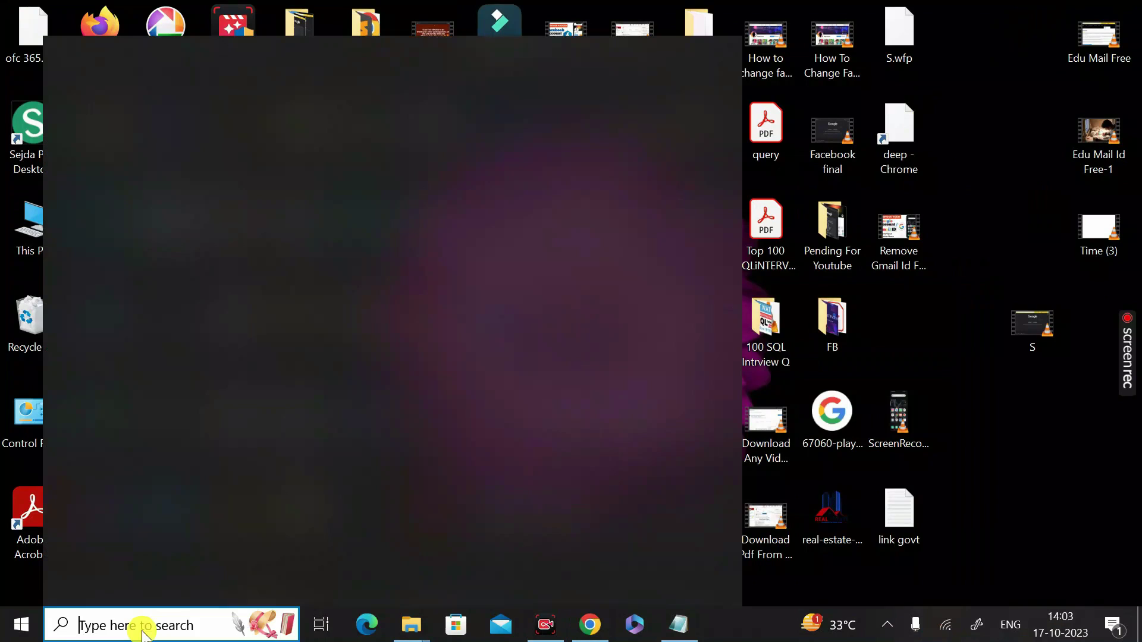
text(cmd)
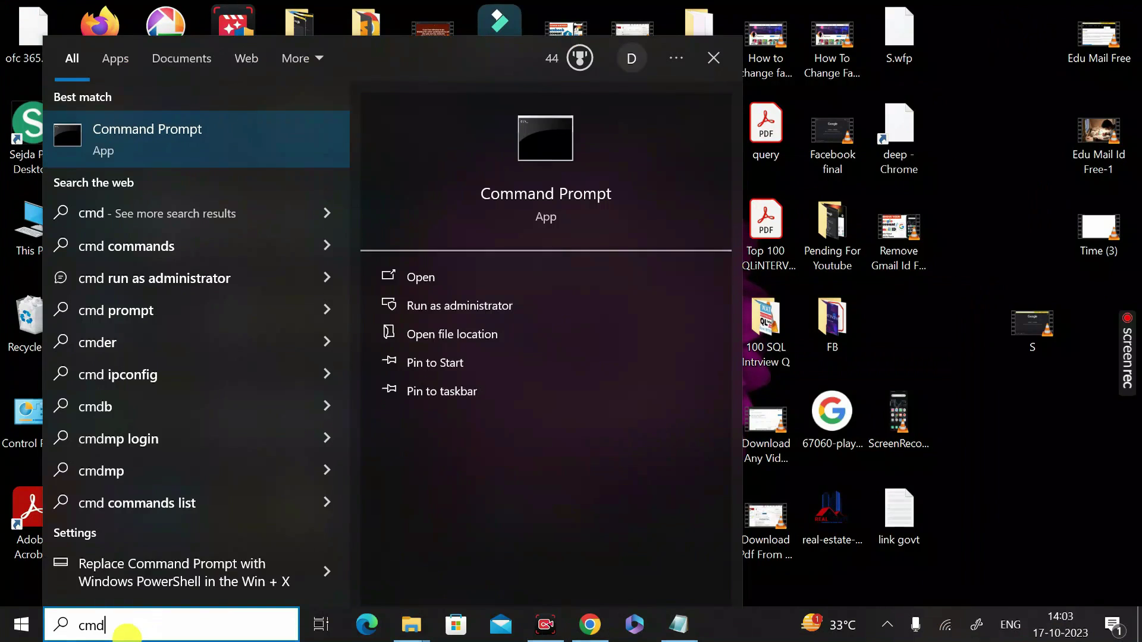
right_click(162, 132)
click(219, 153)
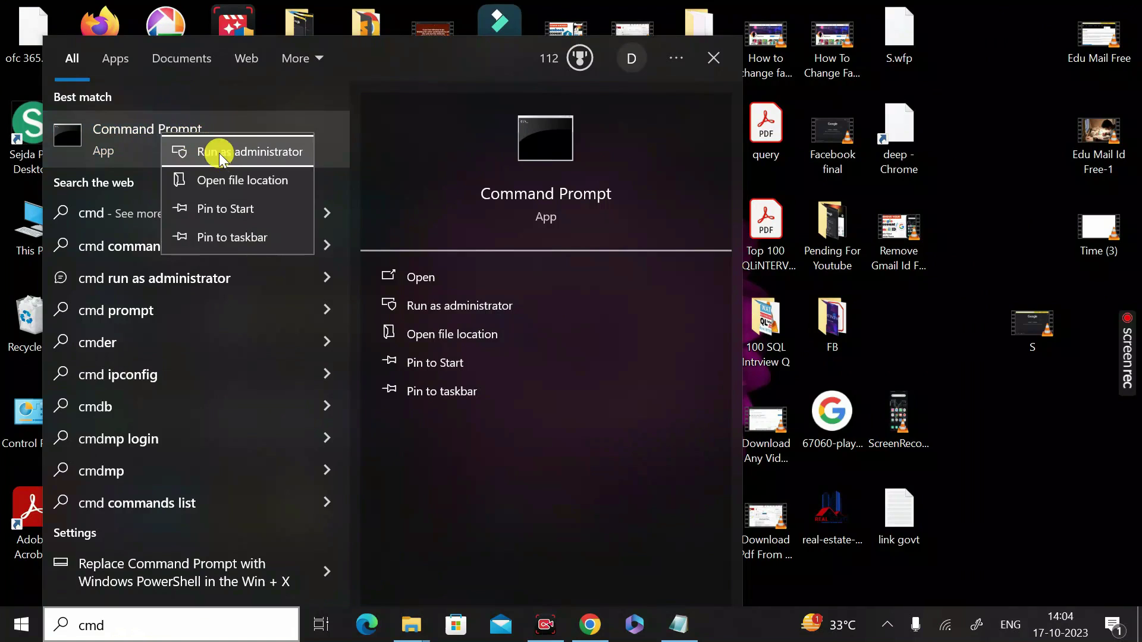
click(555, 304)
click(507, 426)
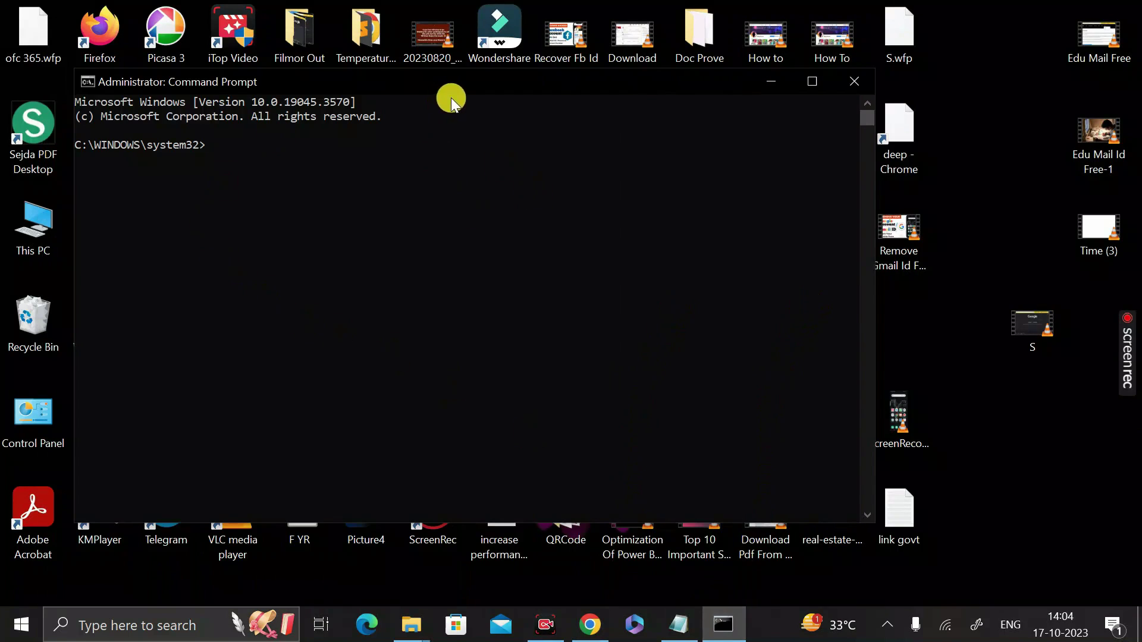
drag(451, 93, 568, 88)
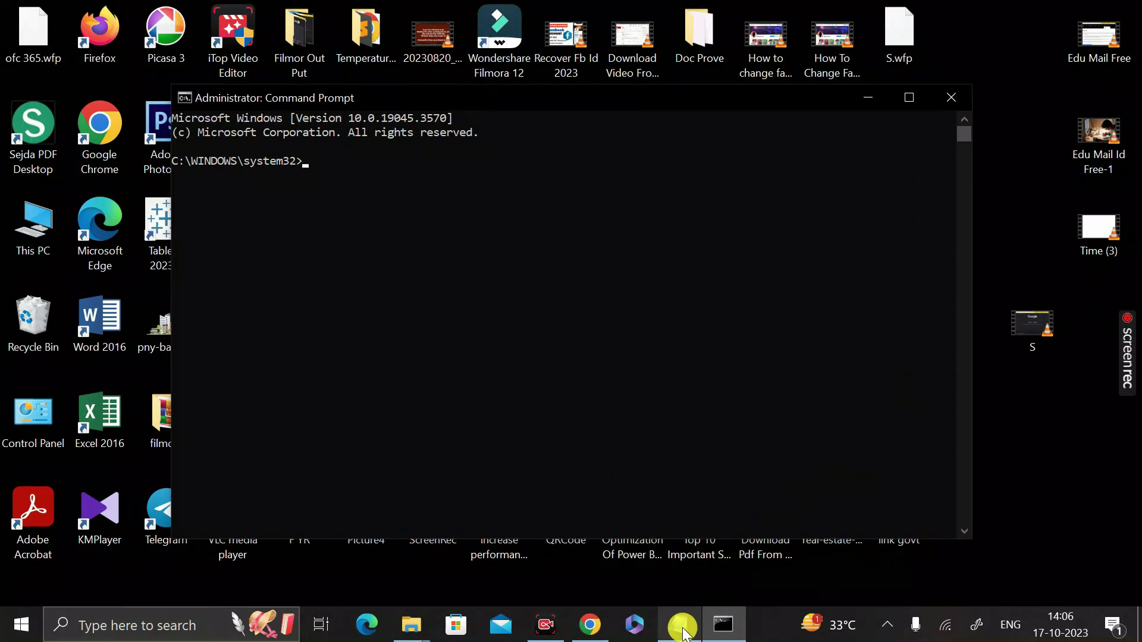
Step: Run 'cd c:\Office 2023' copied from Notepad, then select the setup command line in Notepad
click(683, 630)
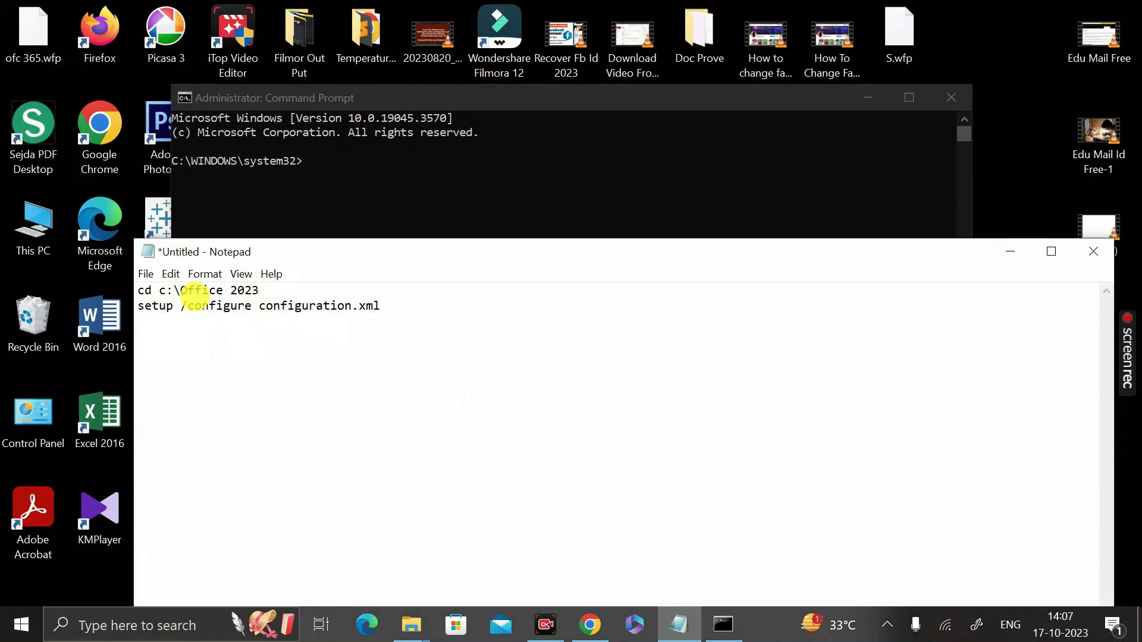
drag(260, 291, 138, 287)
key(ctrl+c)
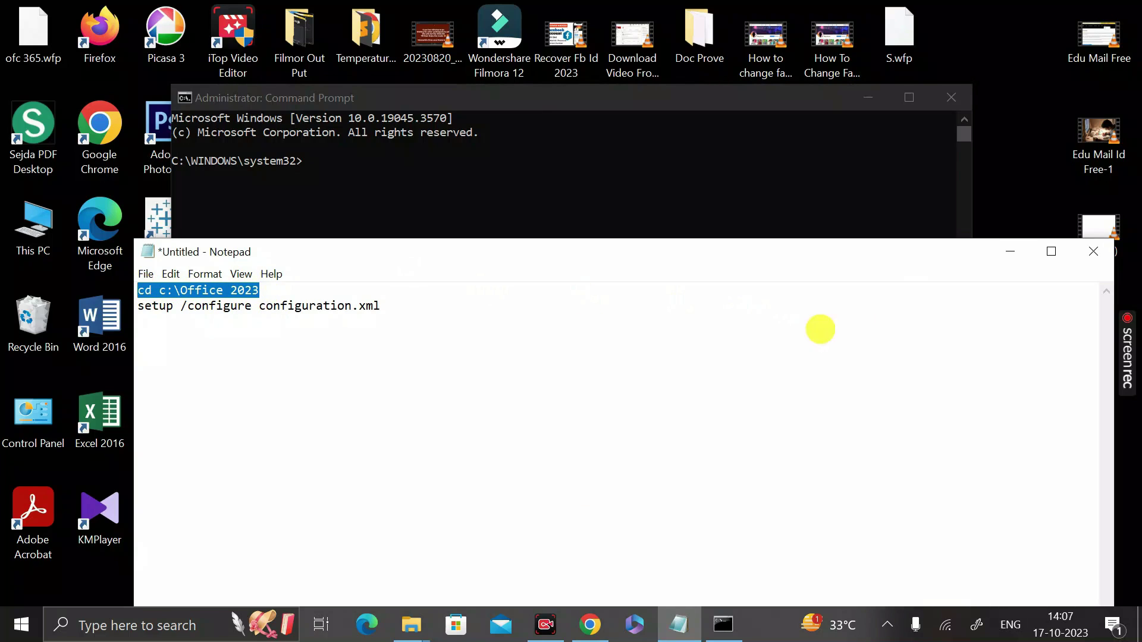
click(1009, 251)
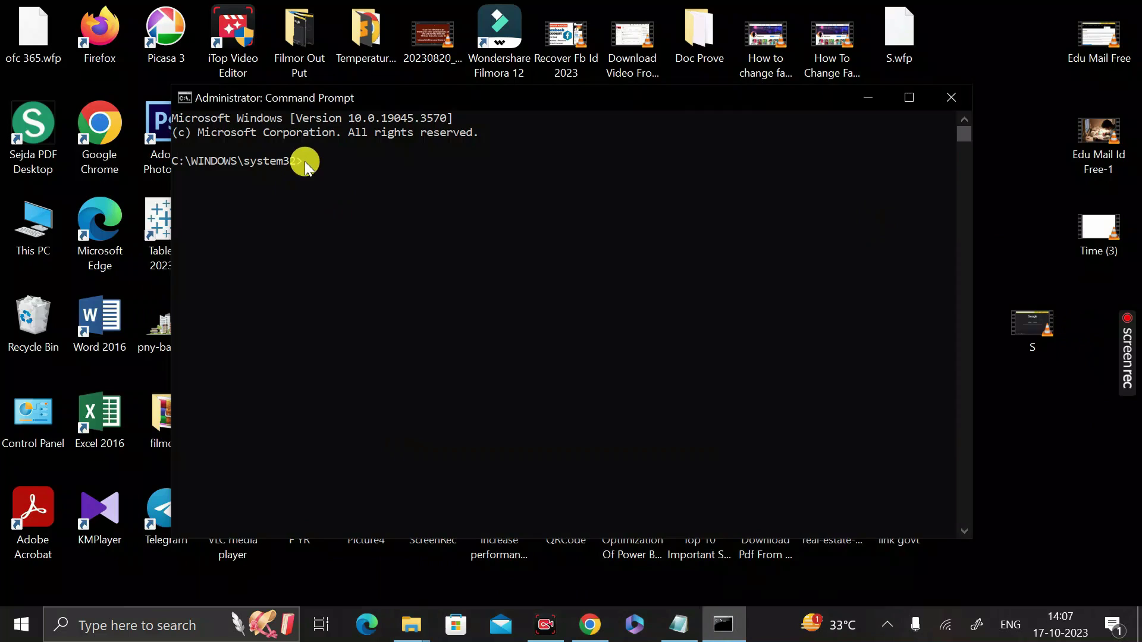
right_click(304, 162)
click(411, 625)
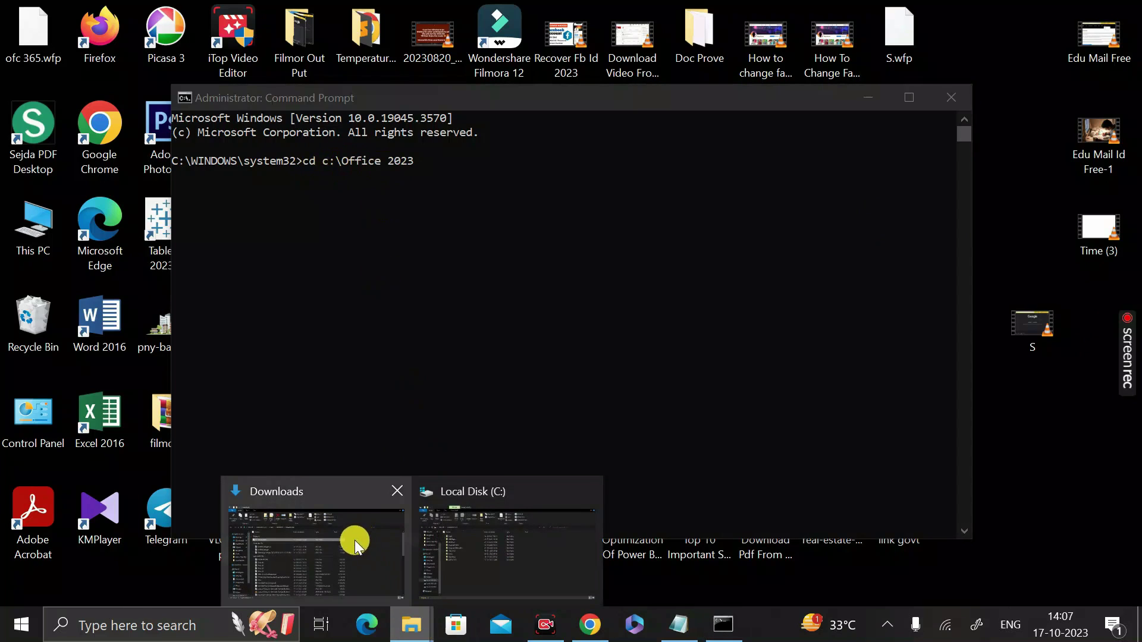
click(439, 544)
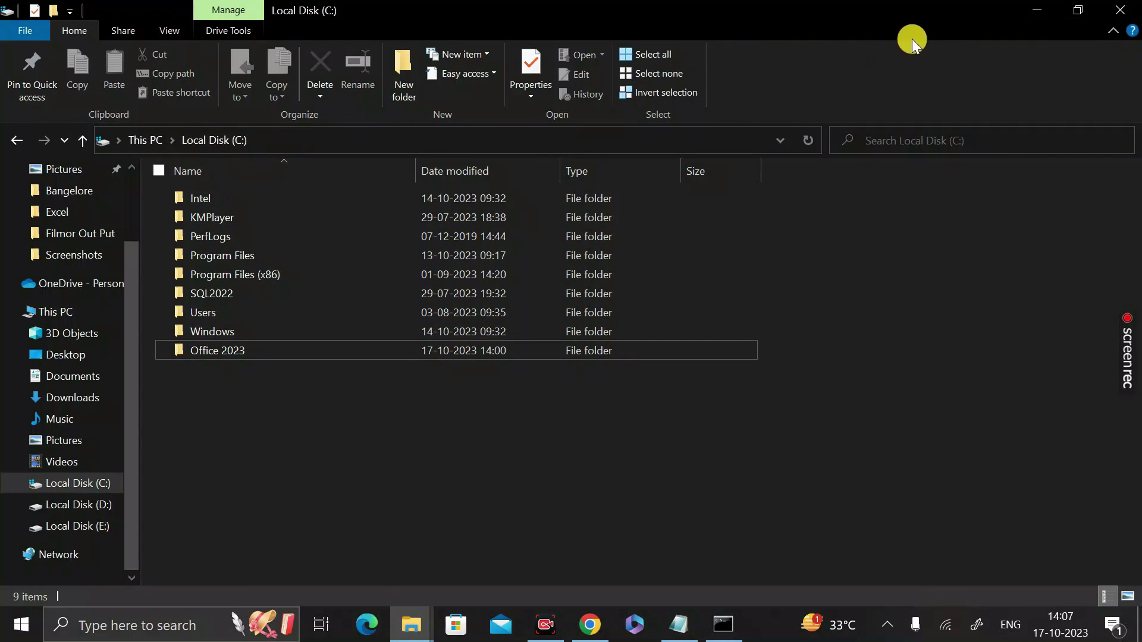
click(1031, 13)
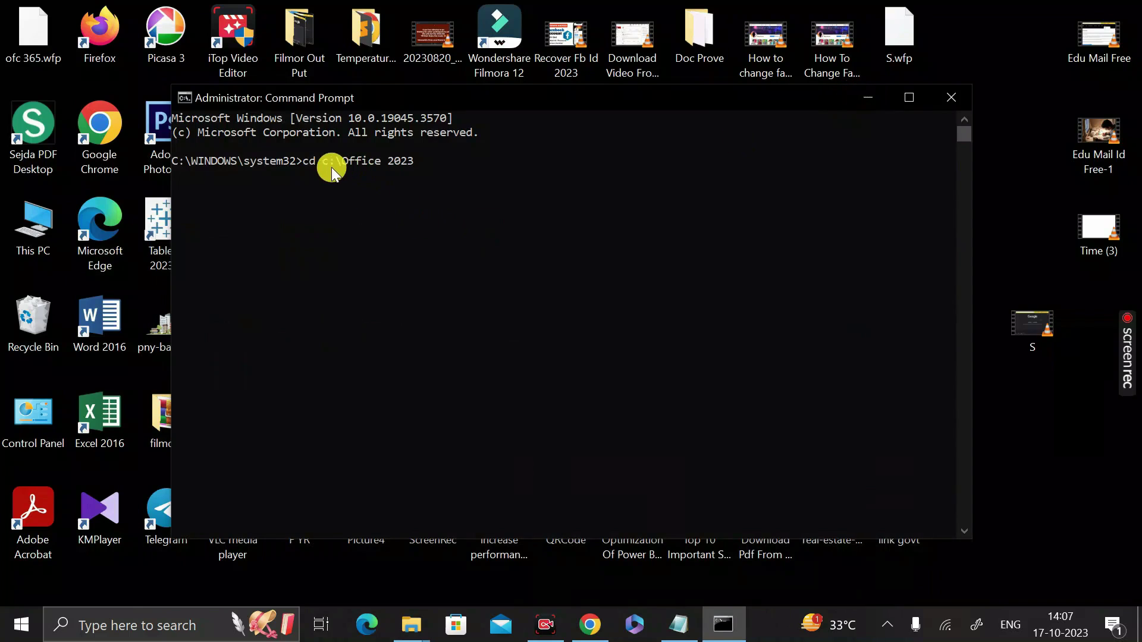
key(Return)
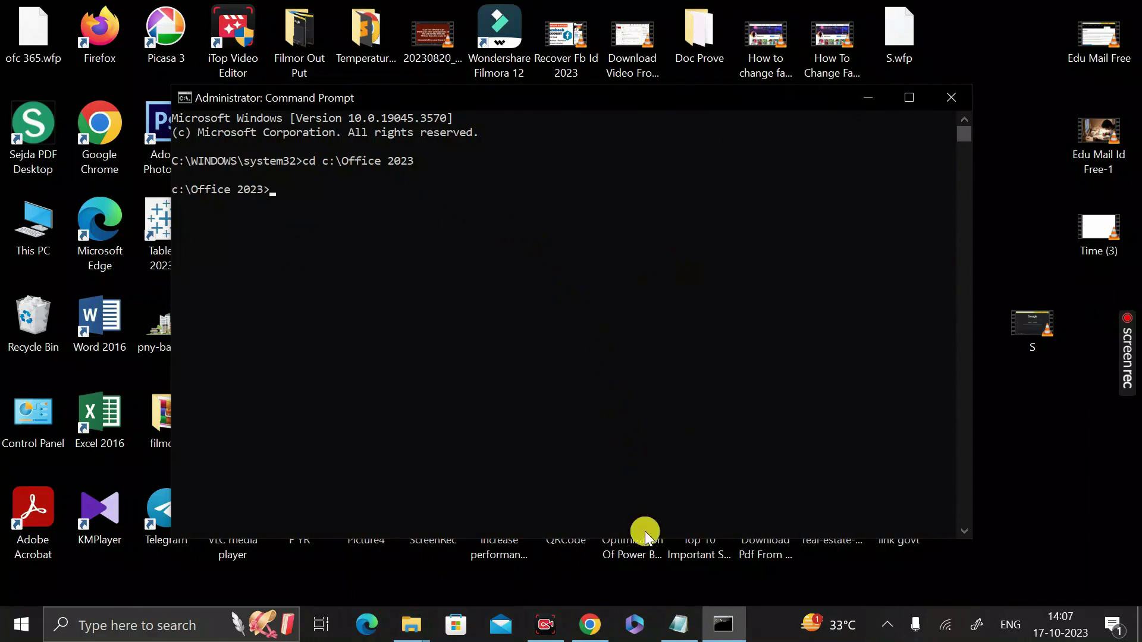
click(679, 629)
drag(380, 307, 140, 309)
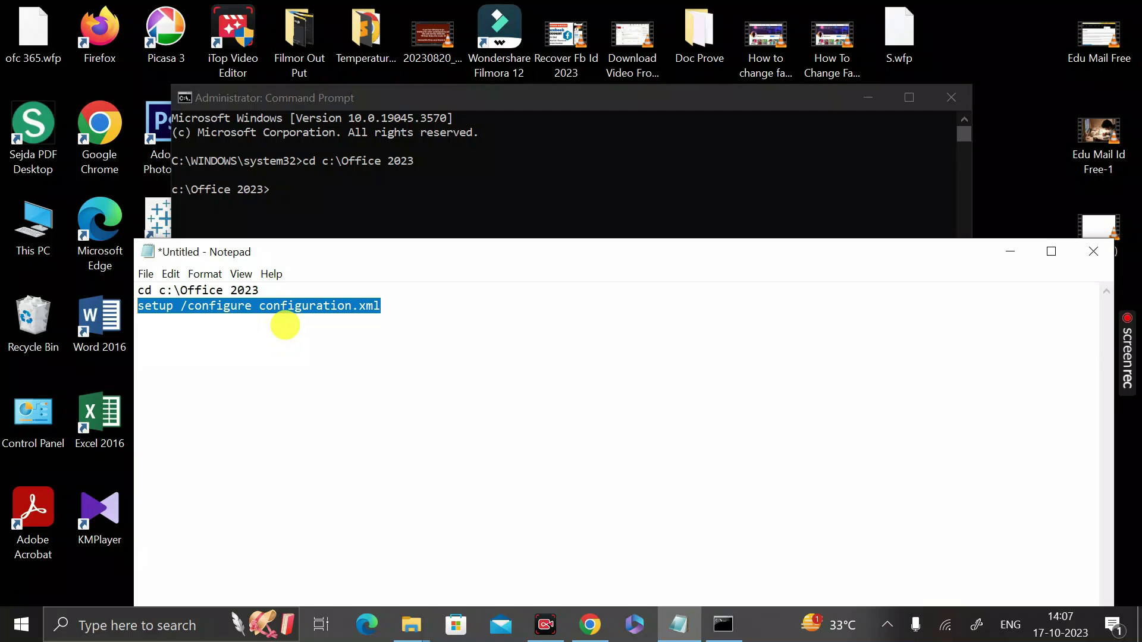
Step: Paste 'setup /configure configuration.xml' at the c:\Office 2023 prompt and run it
click(1010, 251)
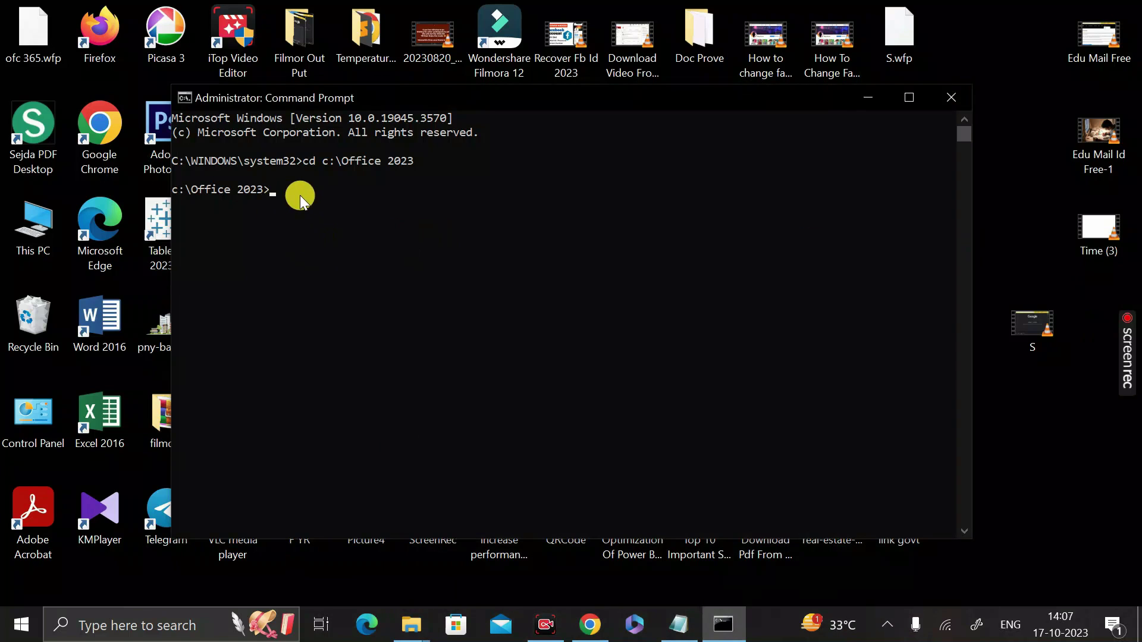
text(setup /configure configuration.xml)
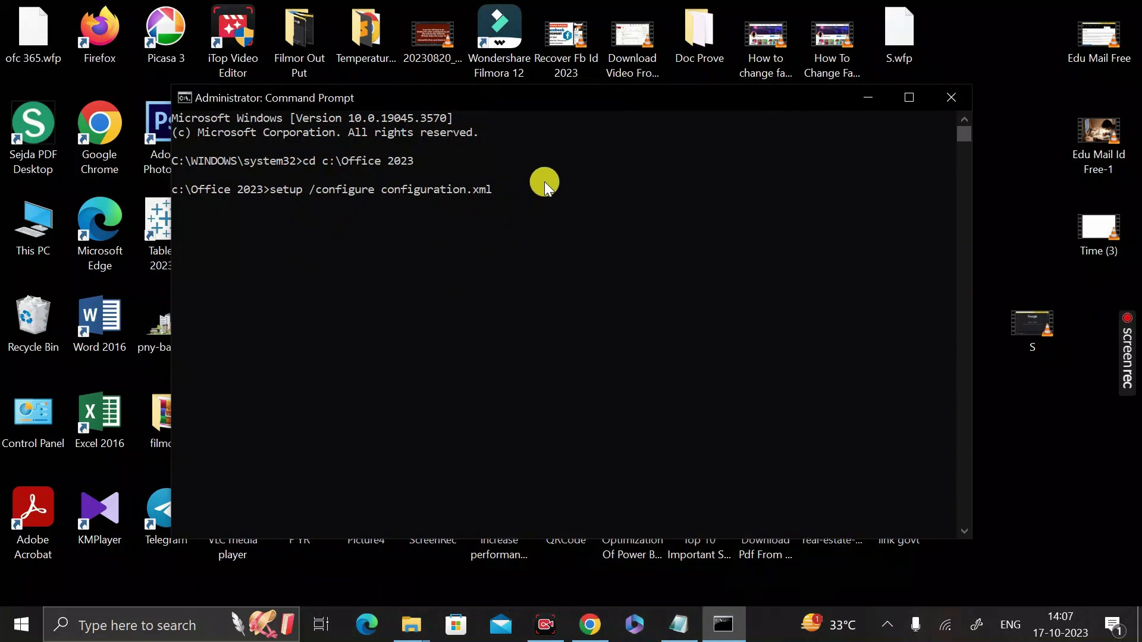
key(Return)
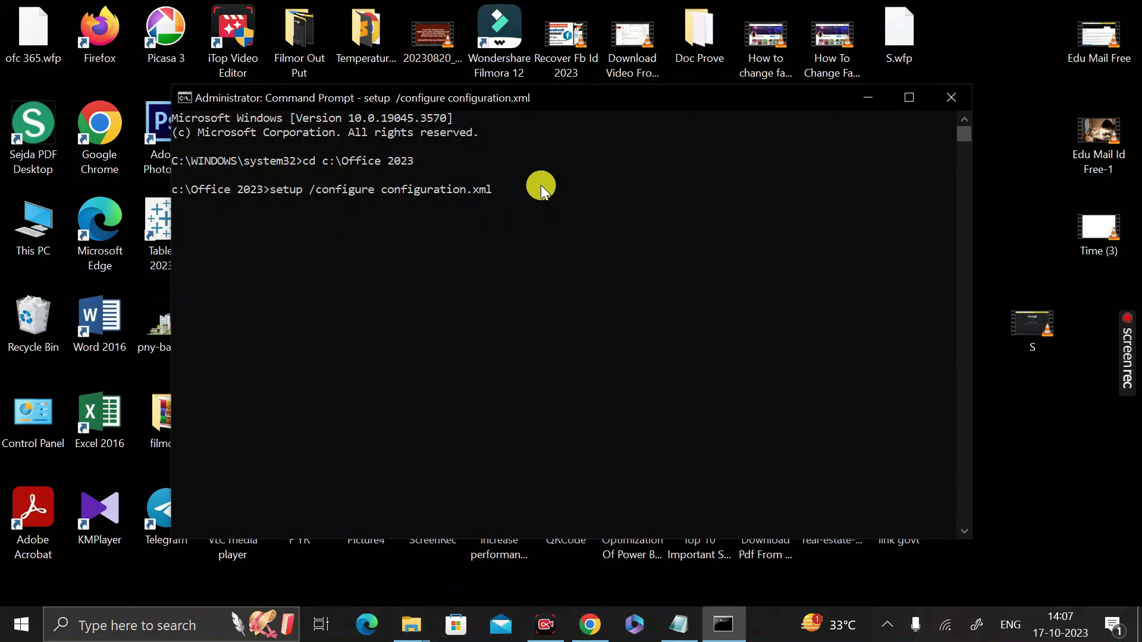